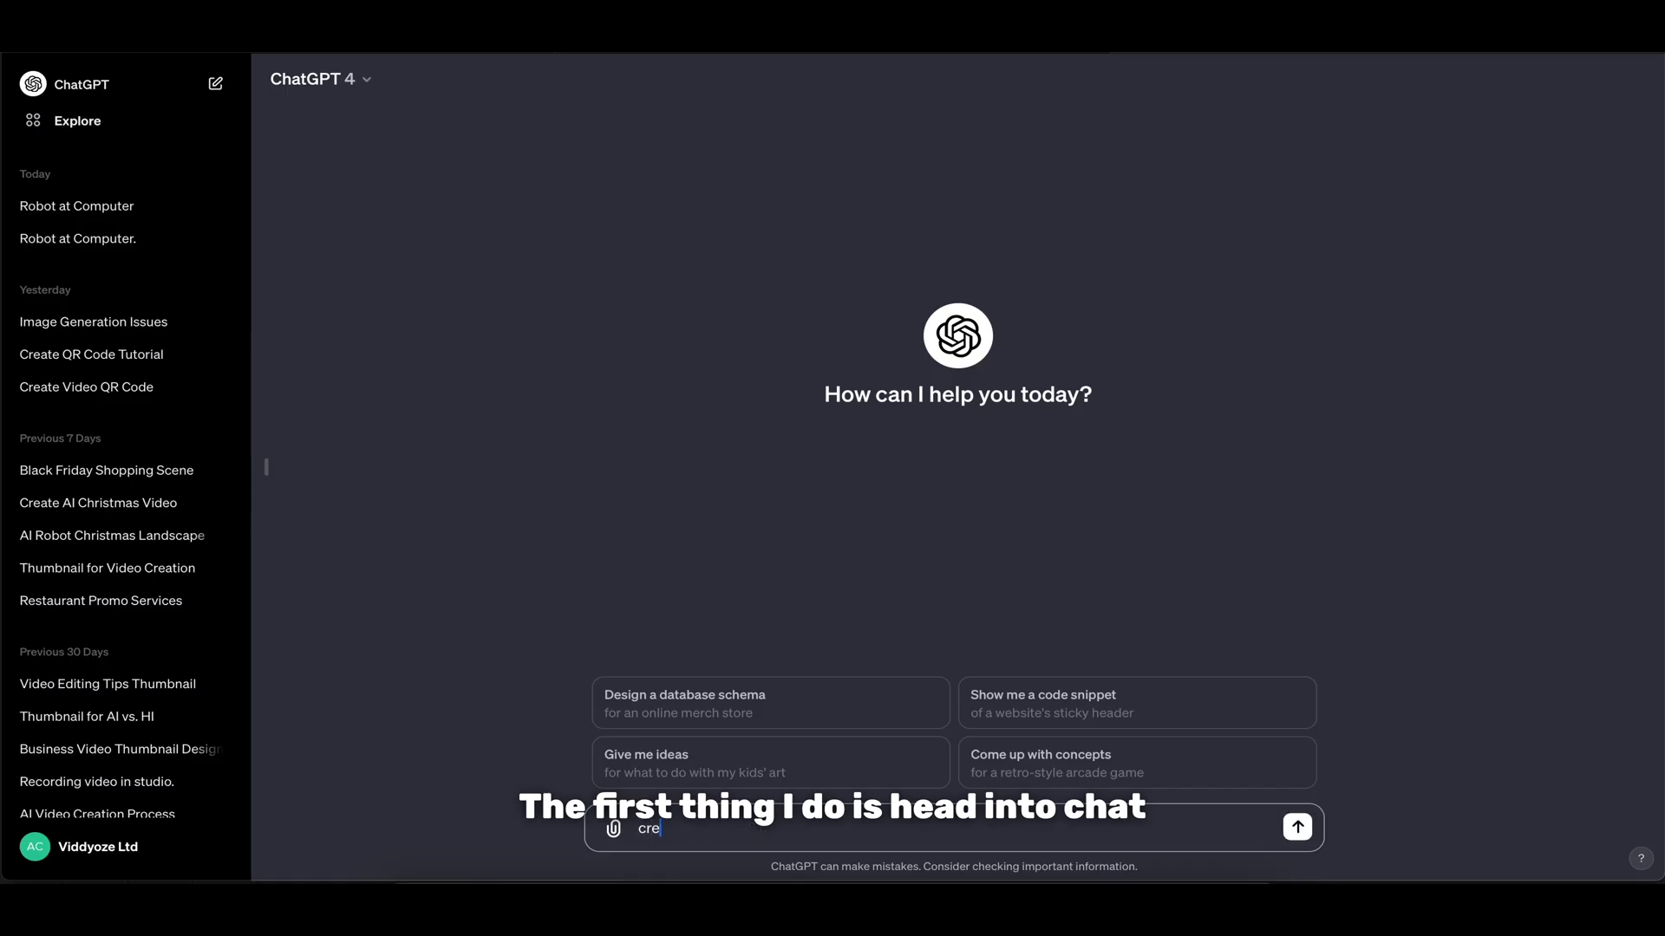
Step: Ask ChatGPT to 'create me an image of a robot working on a computer'
type("e me an i")
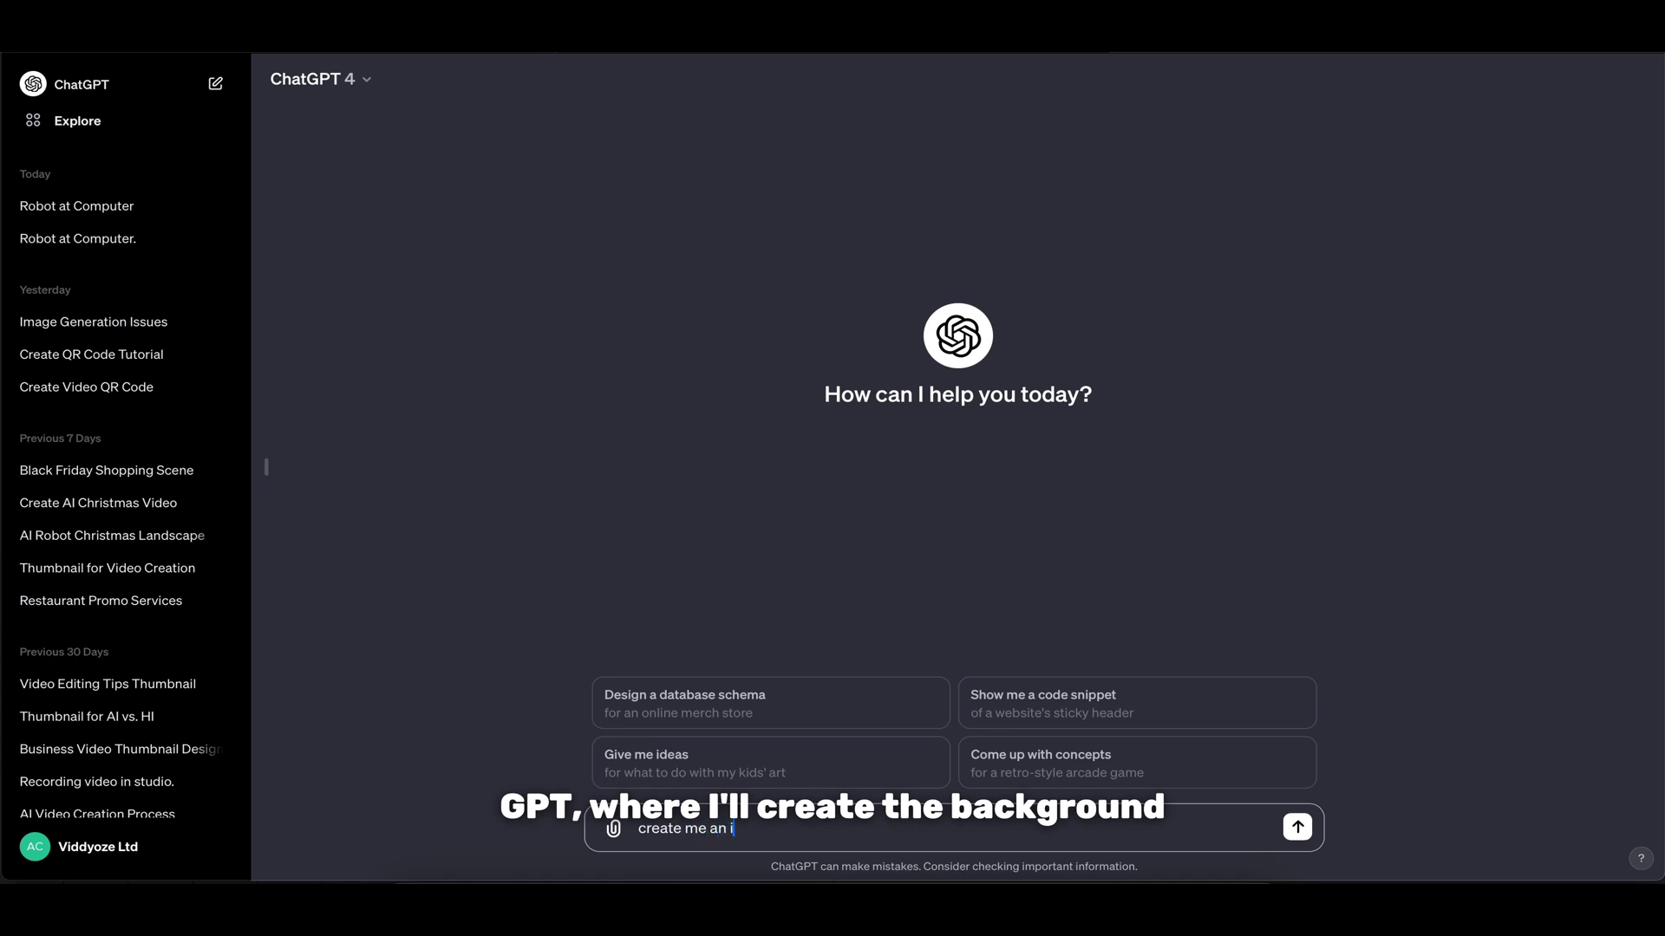
type("mage of a r")
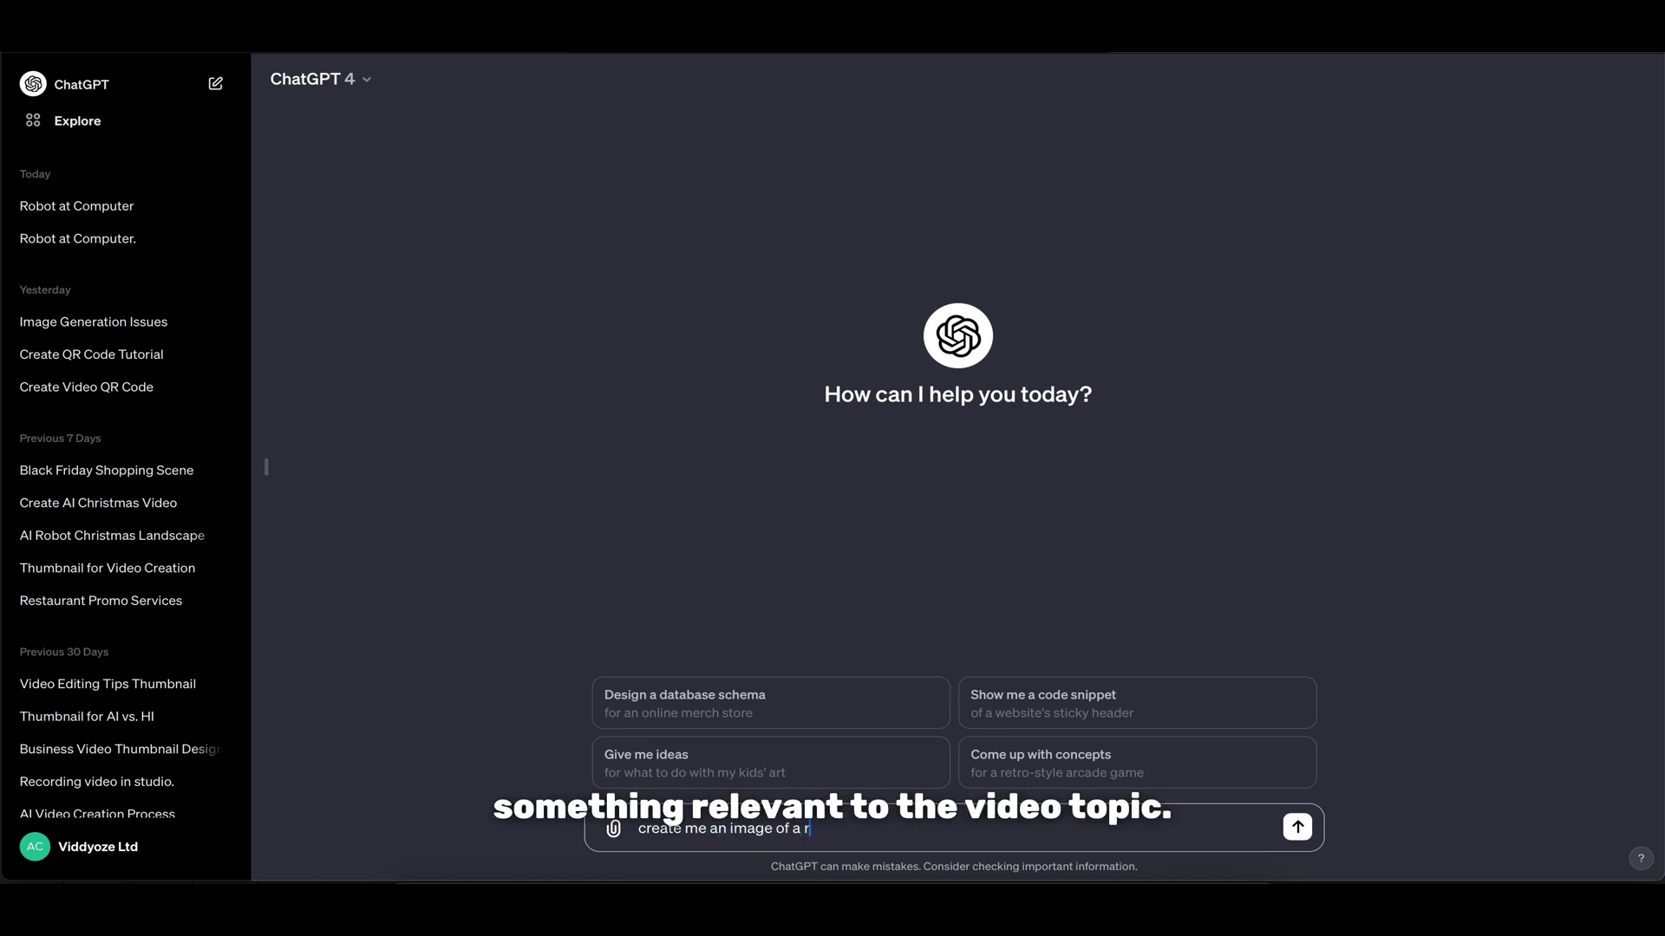
type("obot working")
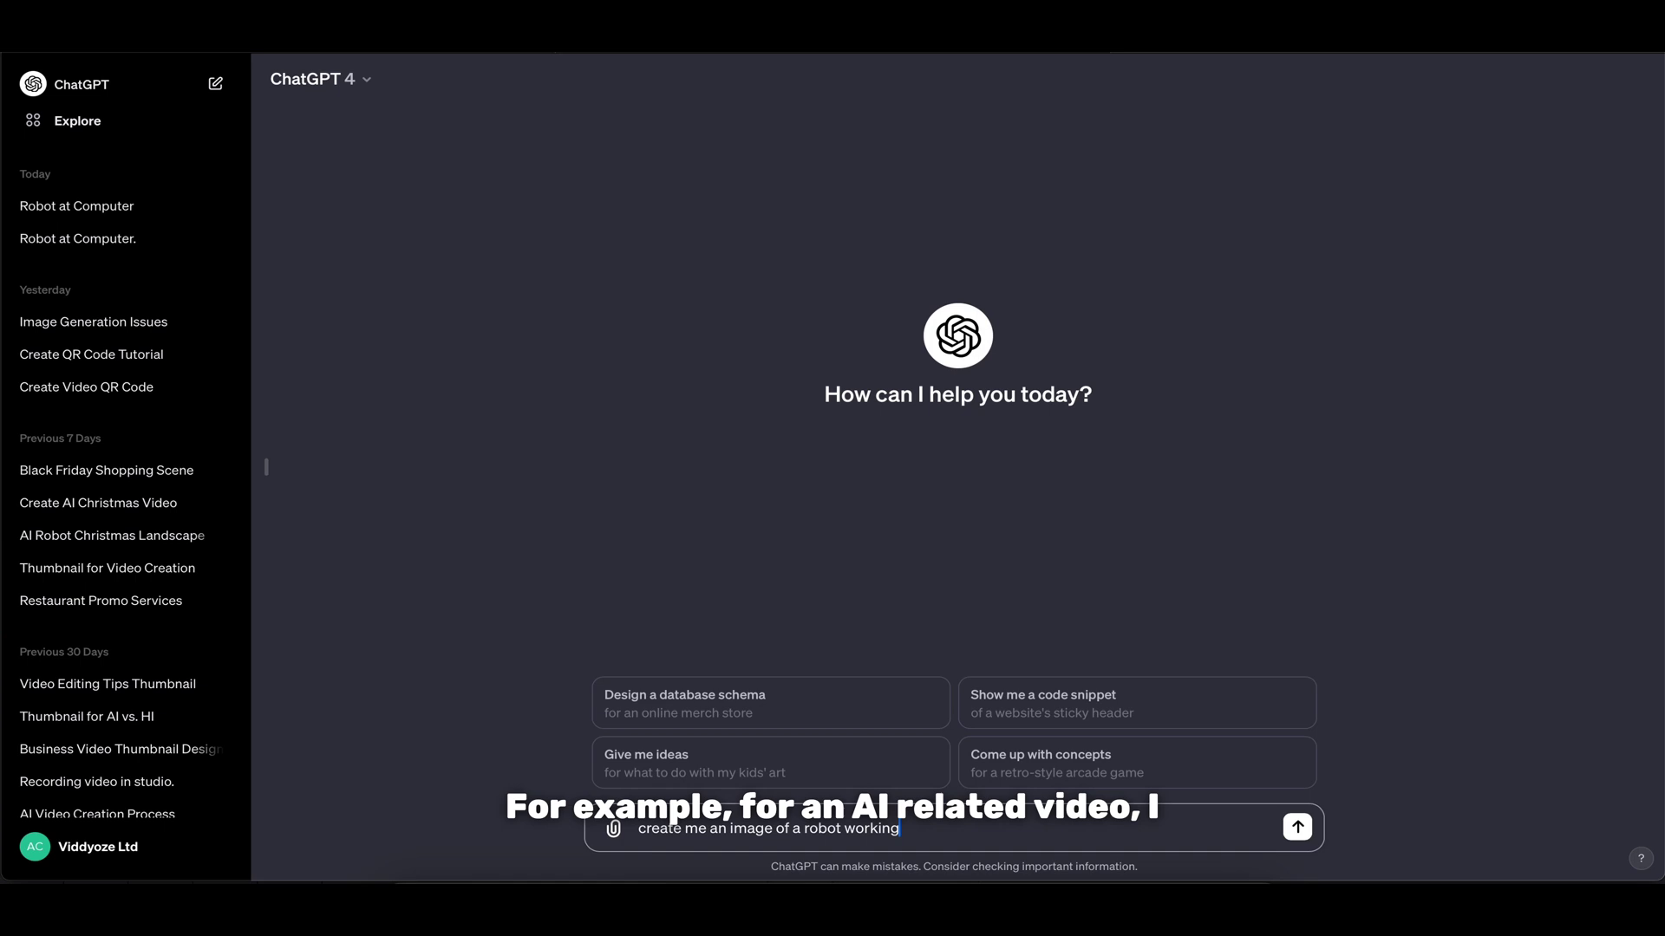
type(" on a computer")
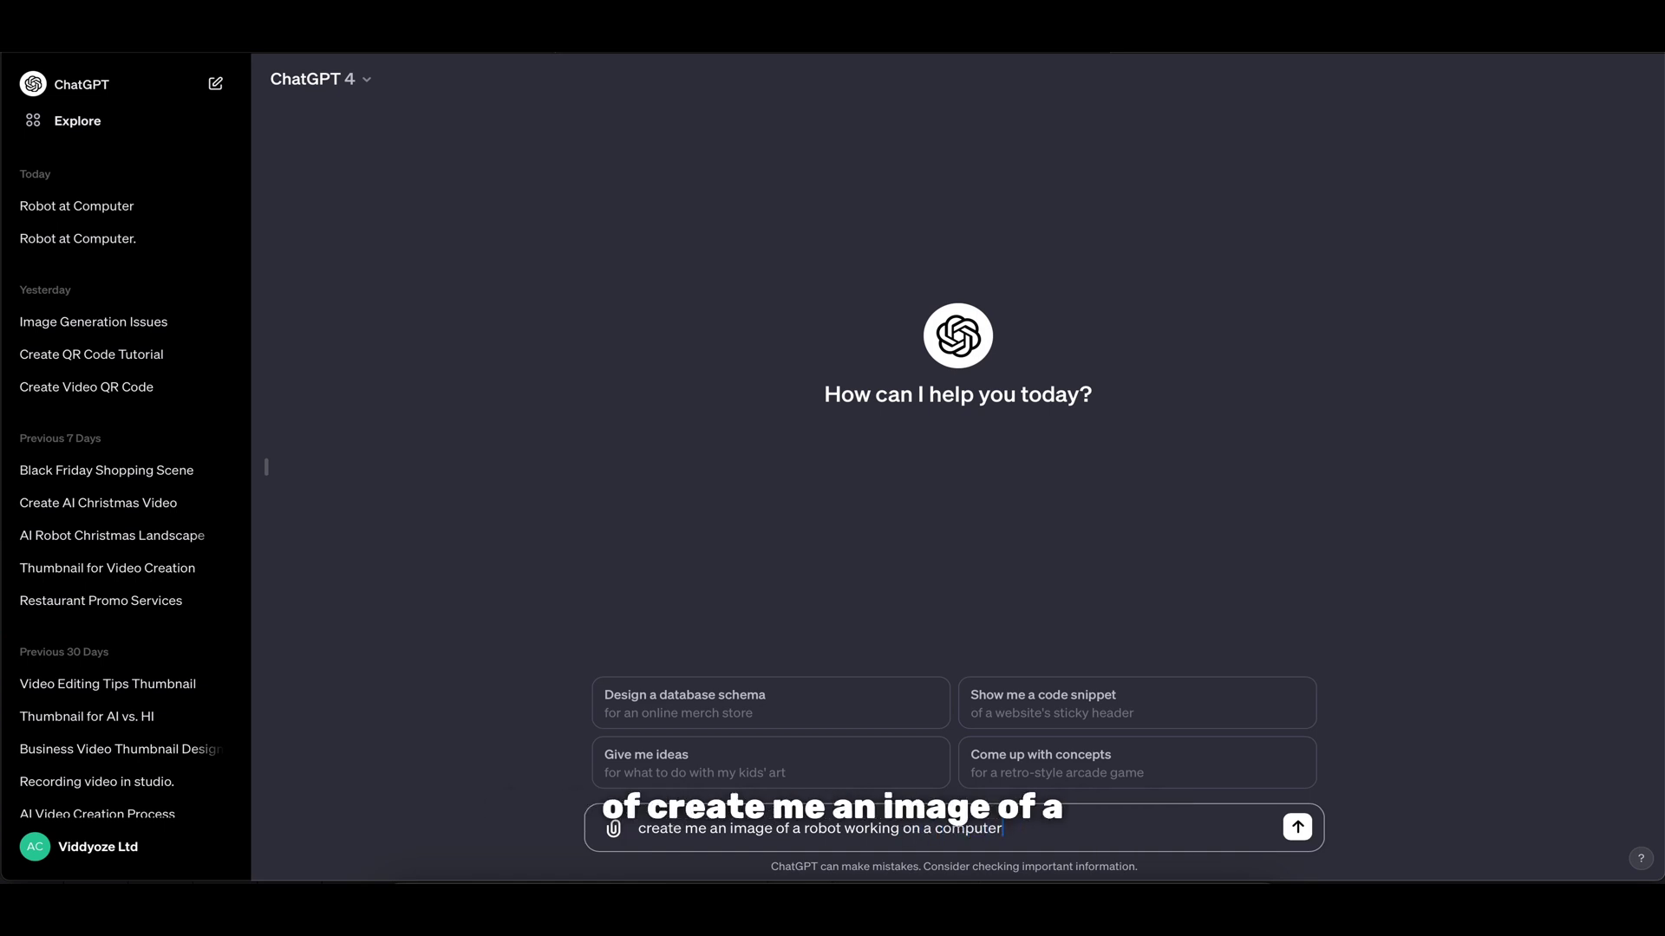
key("Return")
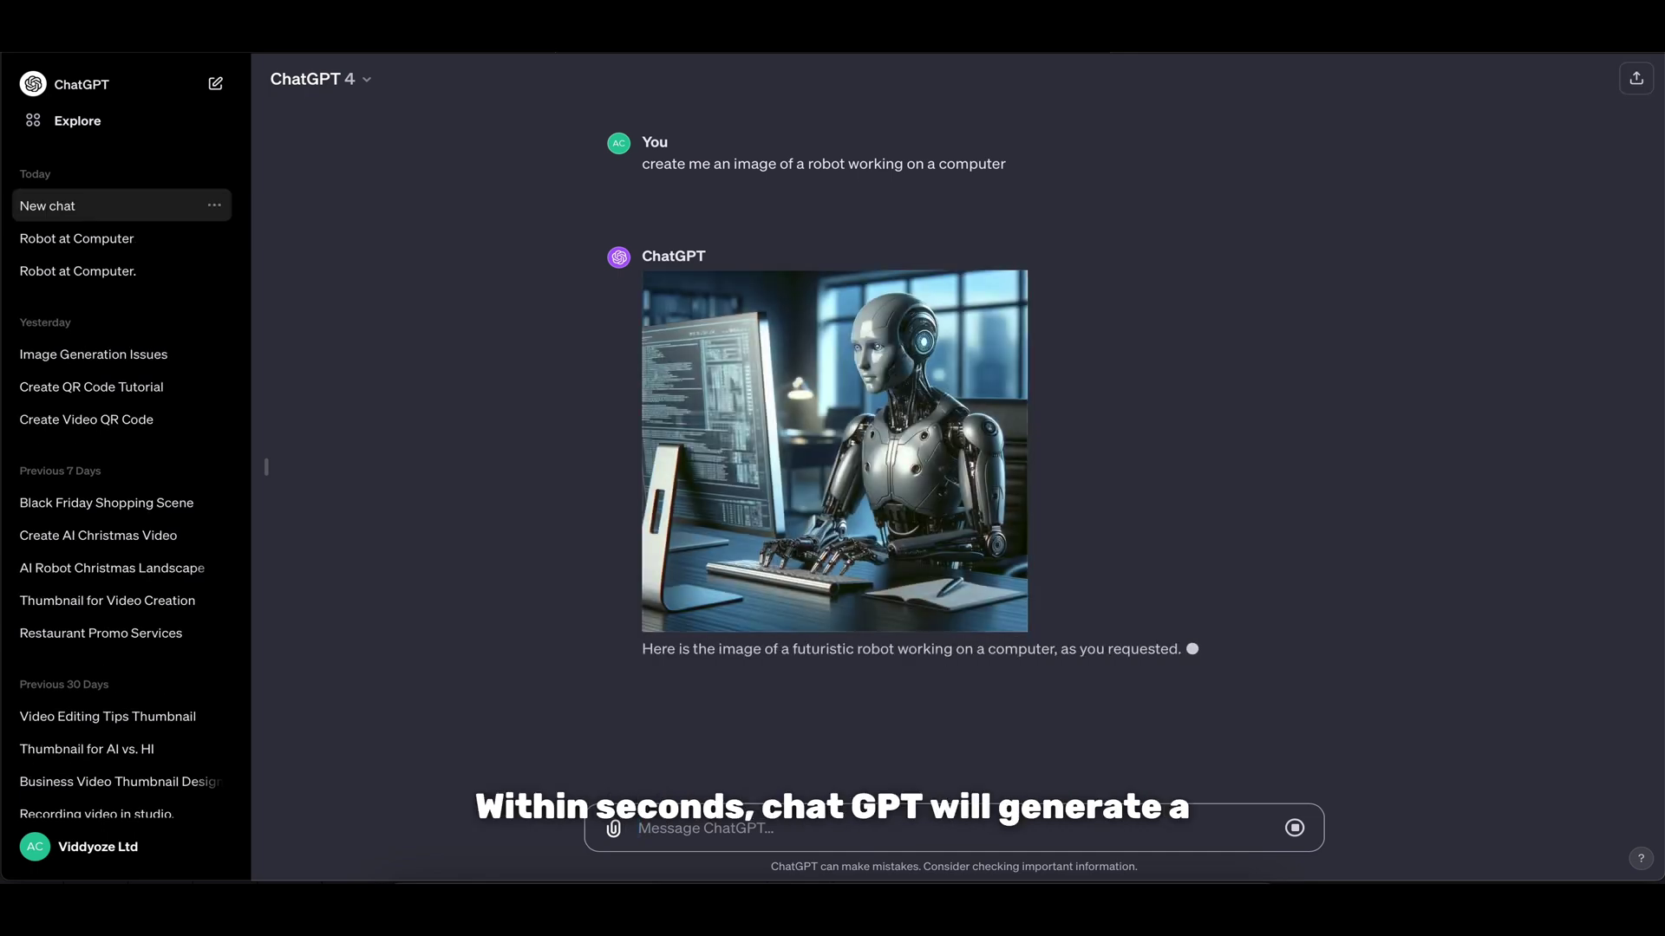
Step: Review the generated robot image and the alternative robot-on-laptop coffee shop version
mouse_move(662, 295)
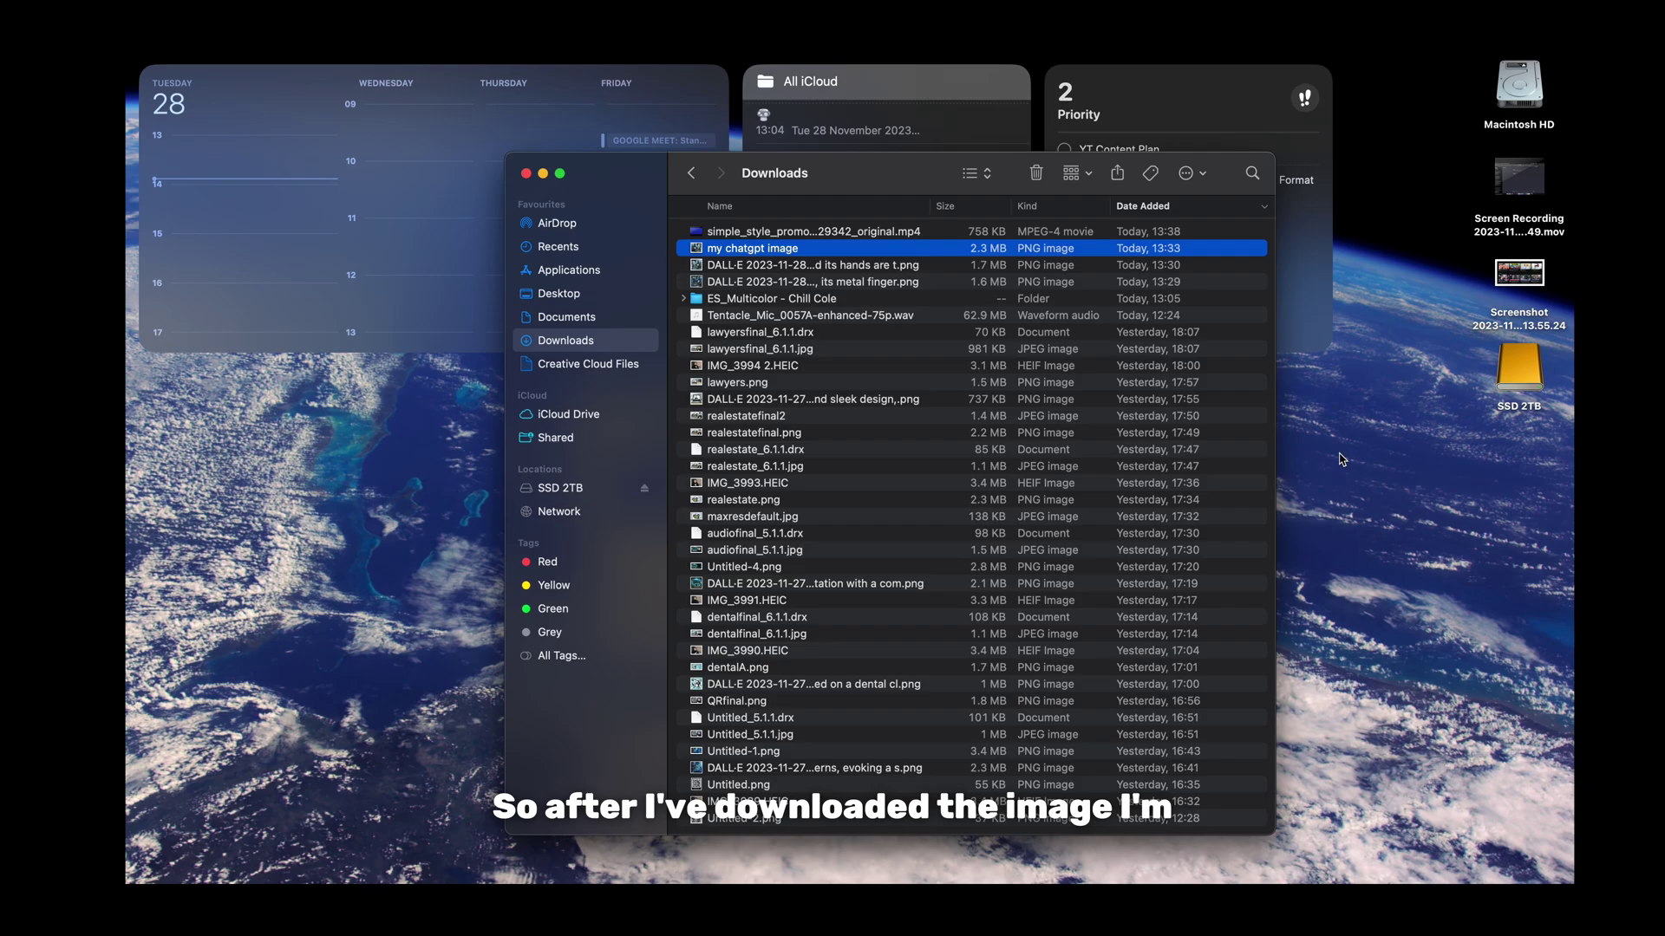
Step: Create a 1920x1080 document and place the robot image against its left edge
key("space")
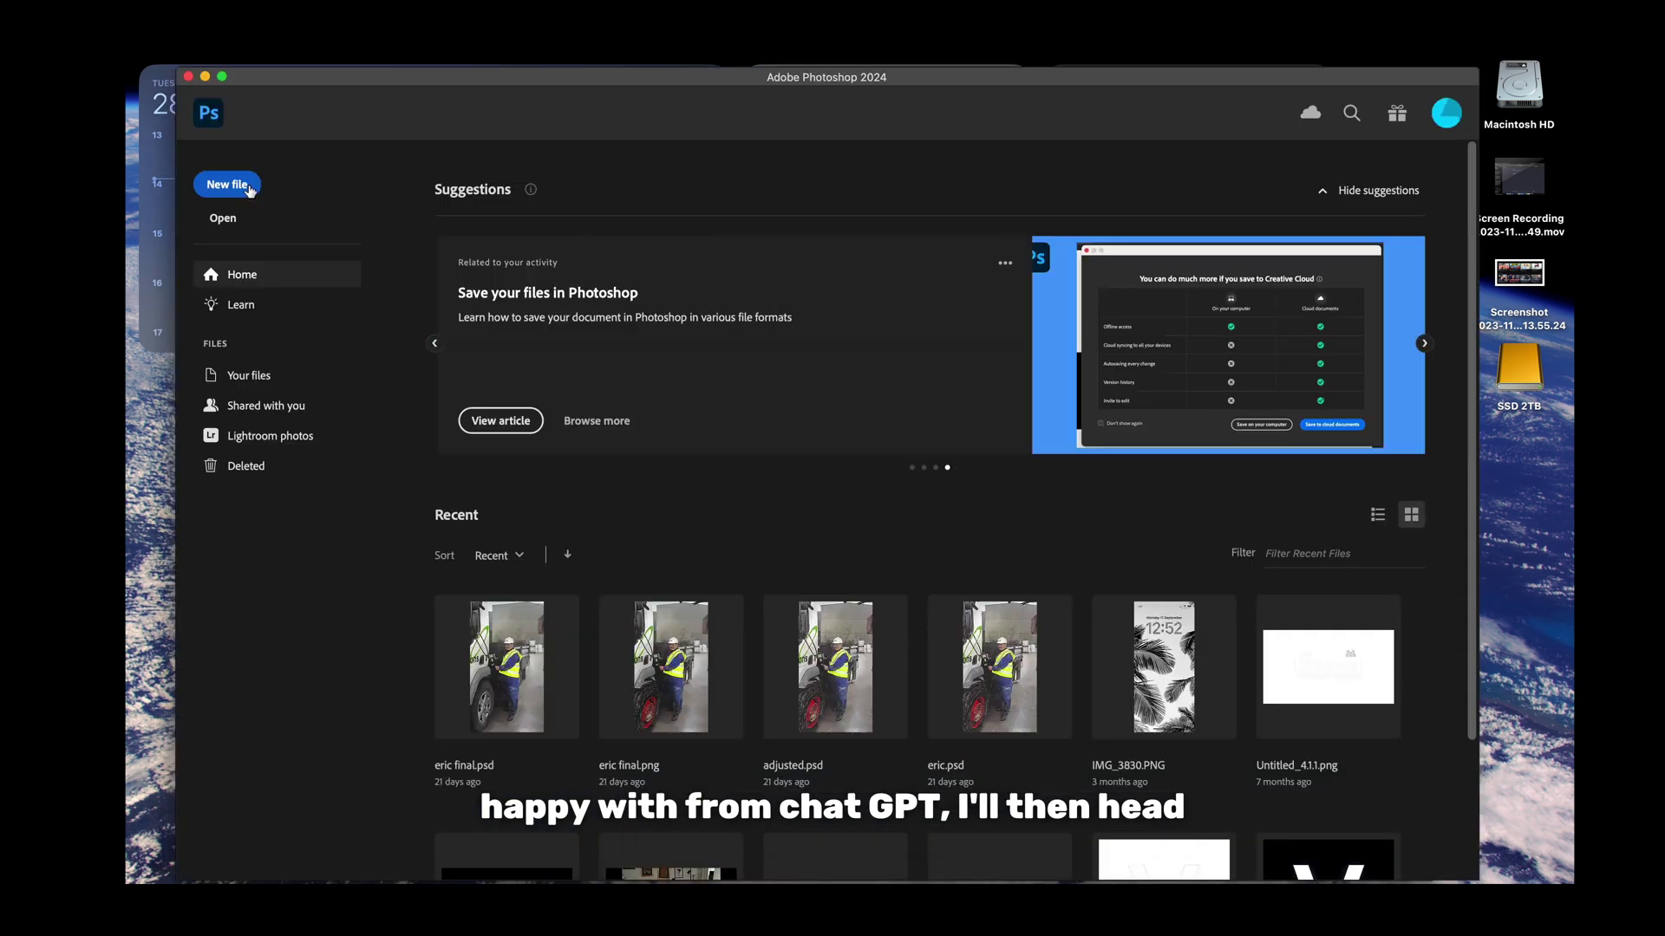
left_click(247, 187)
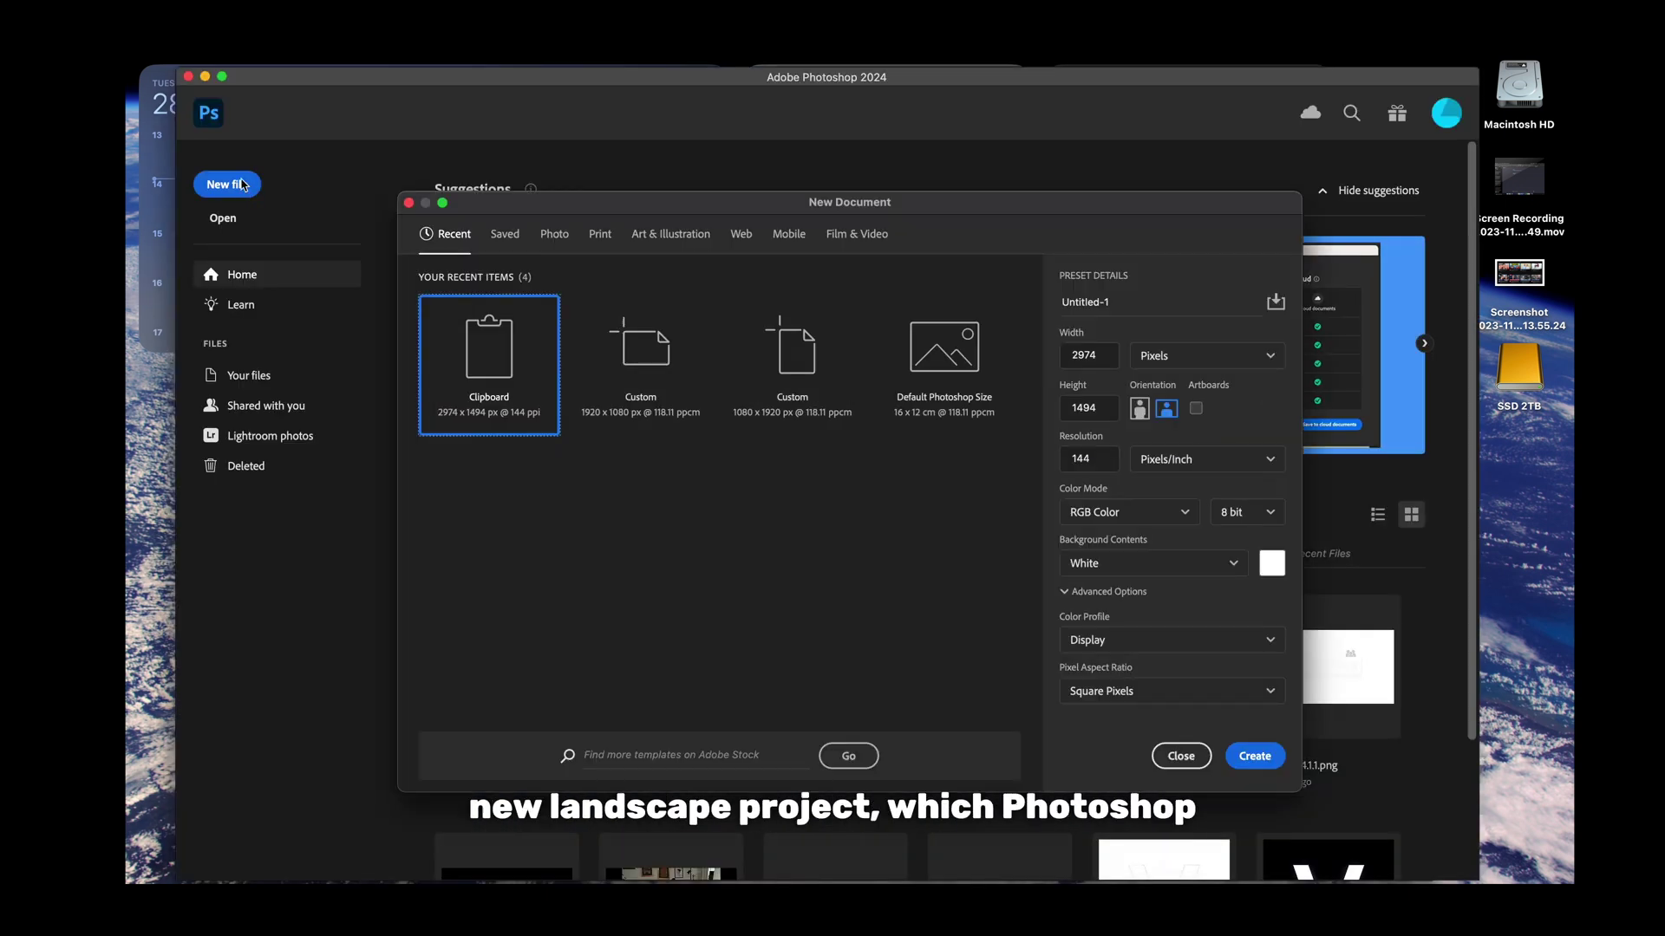
left_click(656, 368)
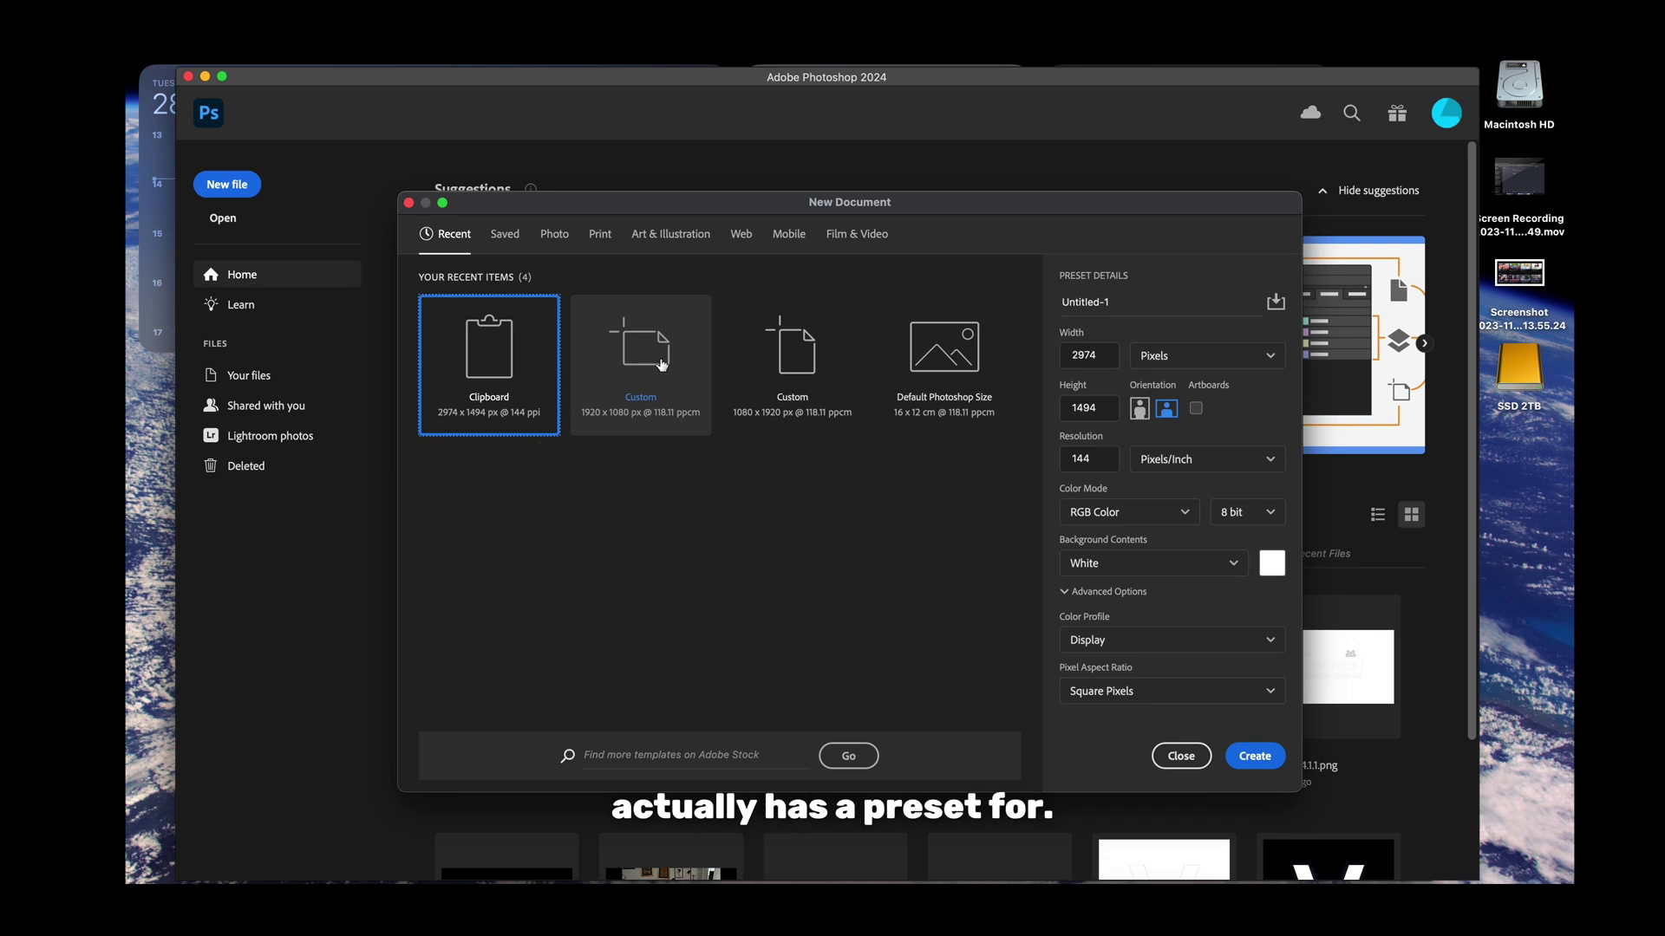
double_click(657, 367)
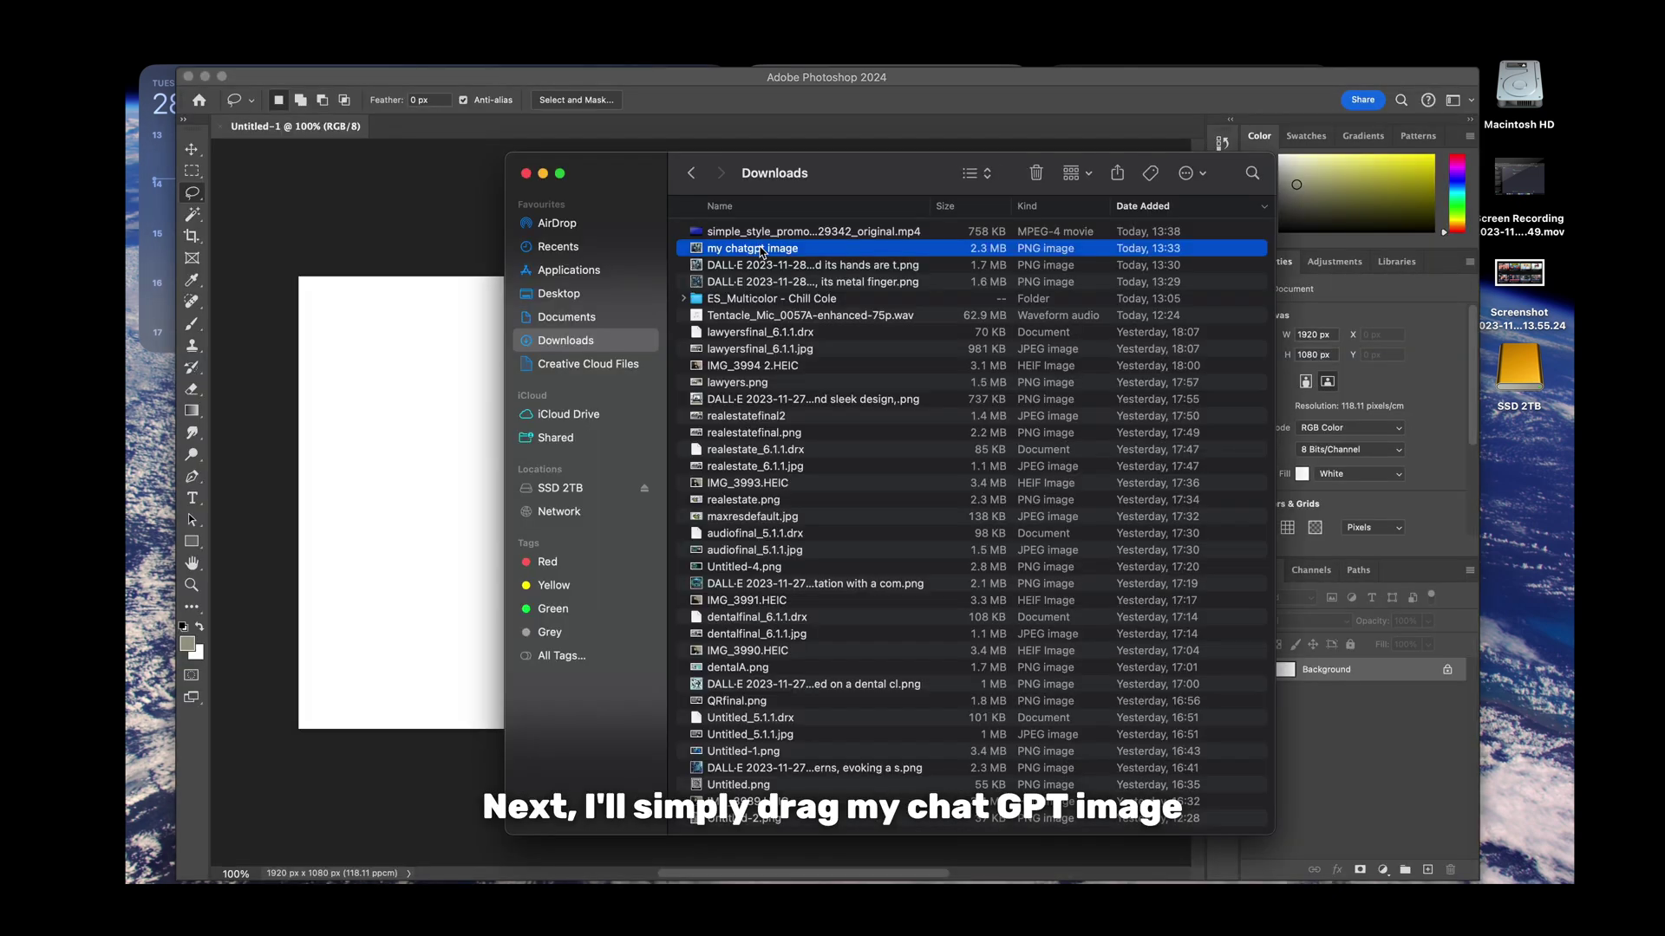
left_click_drag(763, 245, 430, 403)
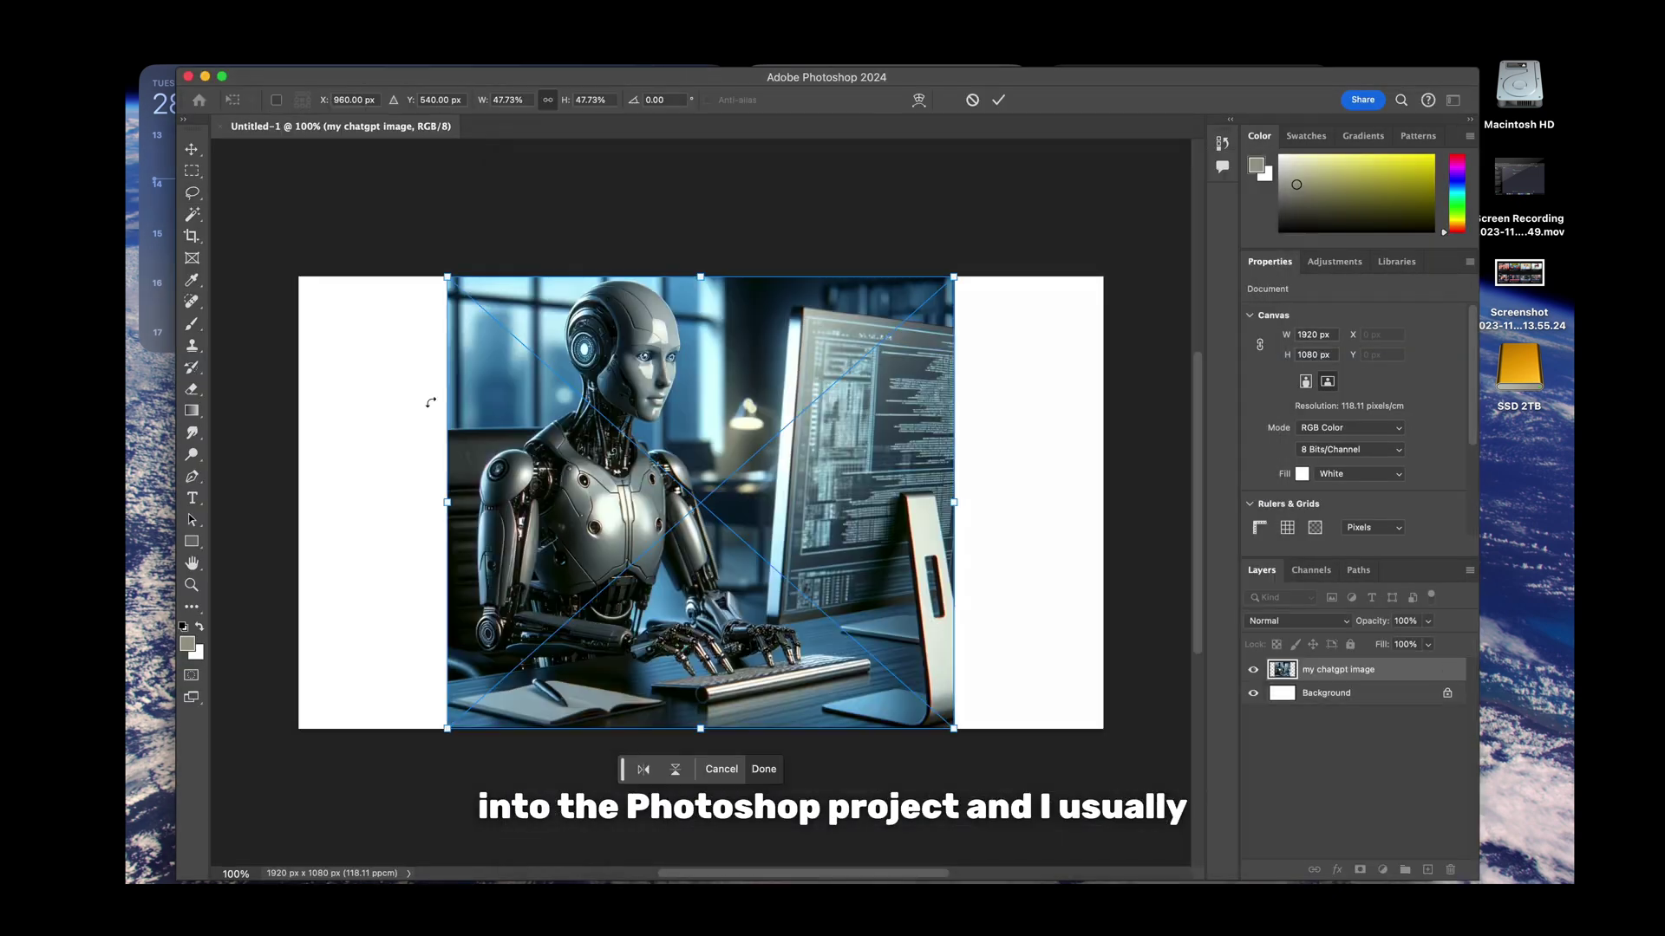
left_click_drag(830, 498, 684, 499)
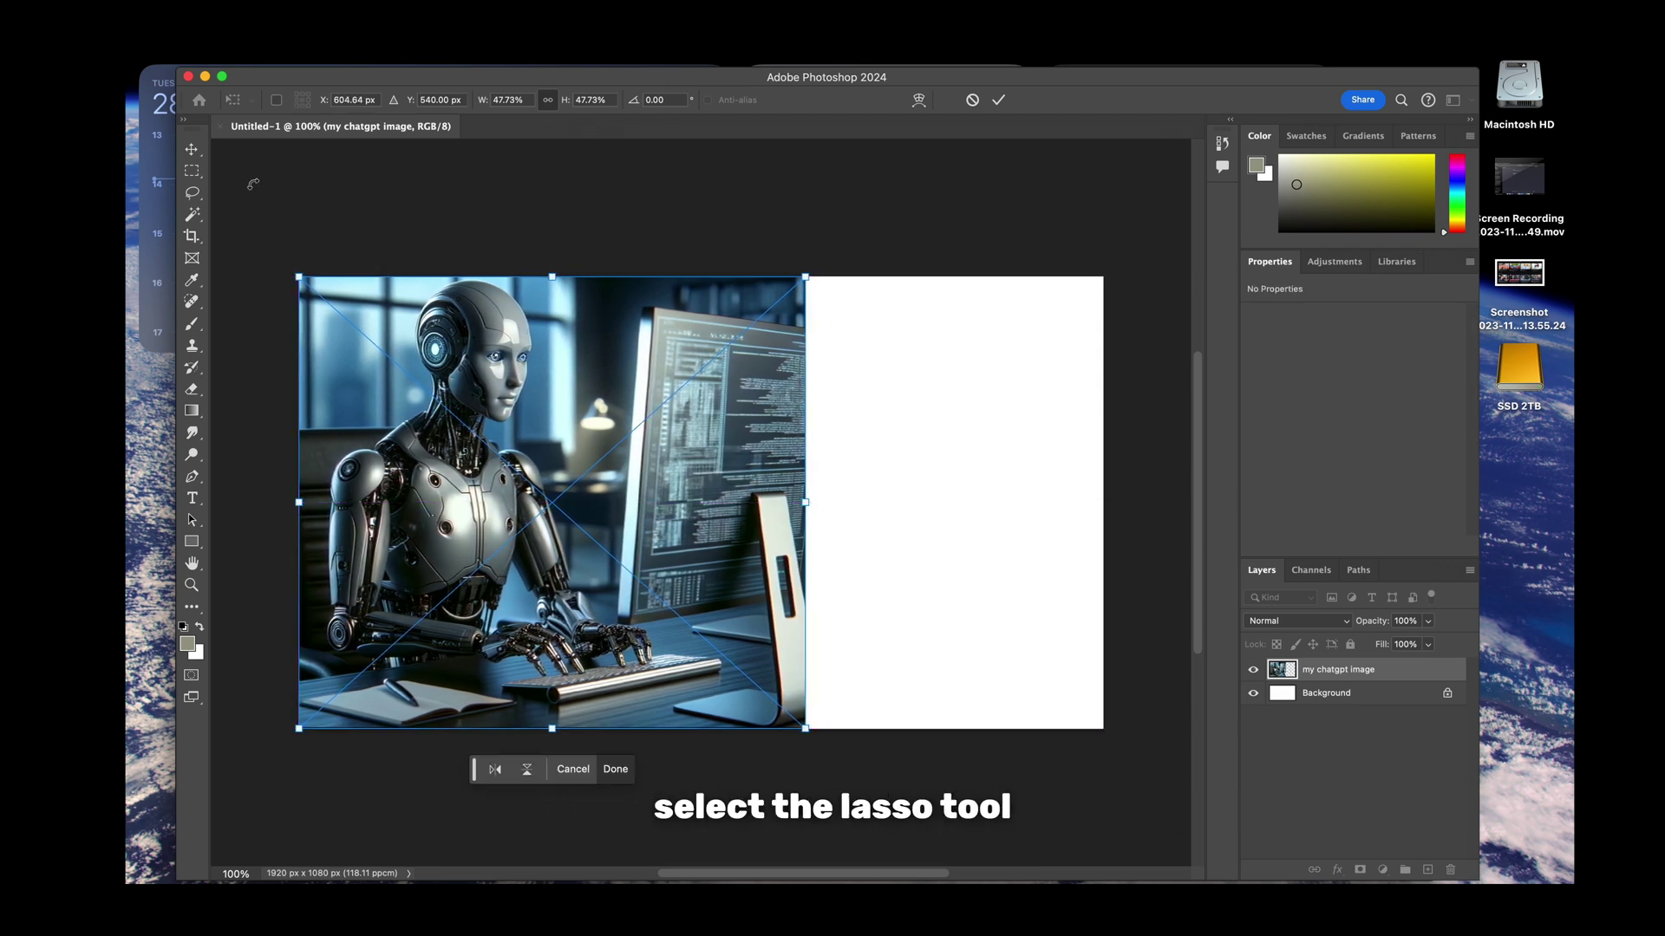
Step: Lasso-select the empty white area on the canvas's right side
left_click(193, 192)
left_click_drag(768, 278, 780, 357)
left_click_drag(790, 562, 767, 715)
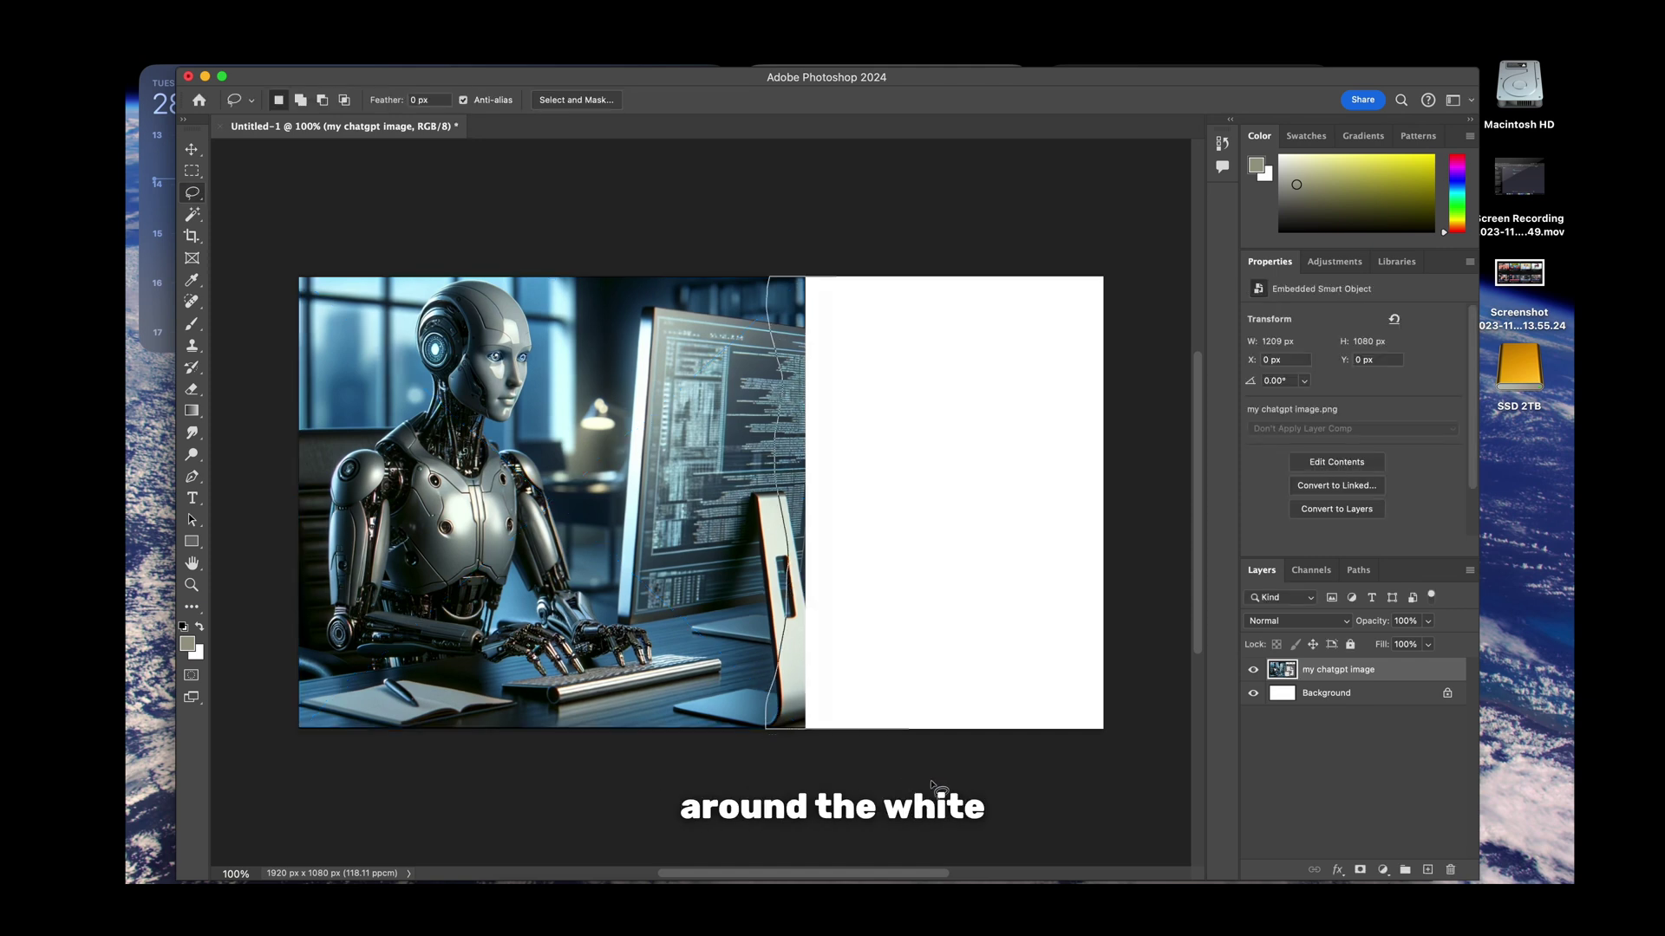
left_click_drag(930, 782, 1125, 763)
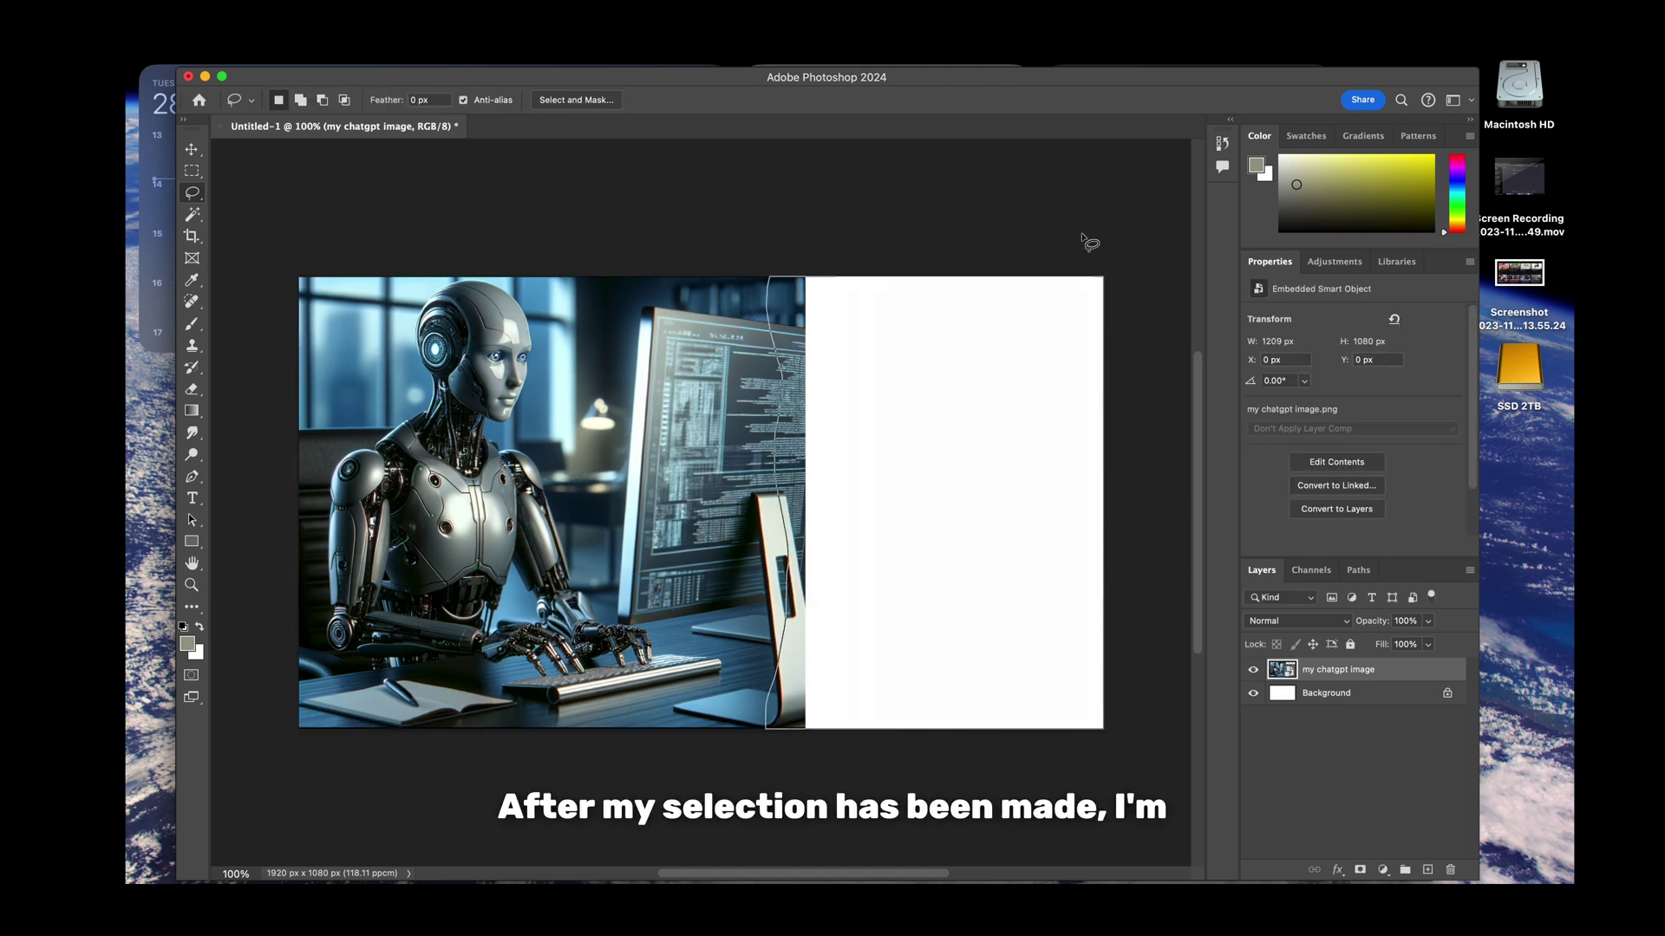
left_click_drag(779, 280, 775, 278)
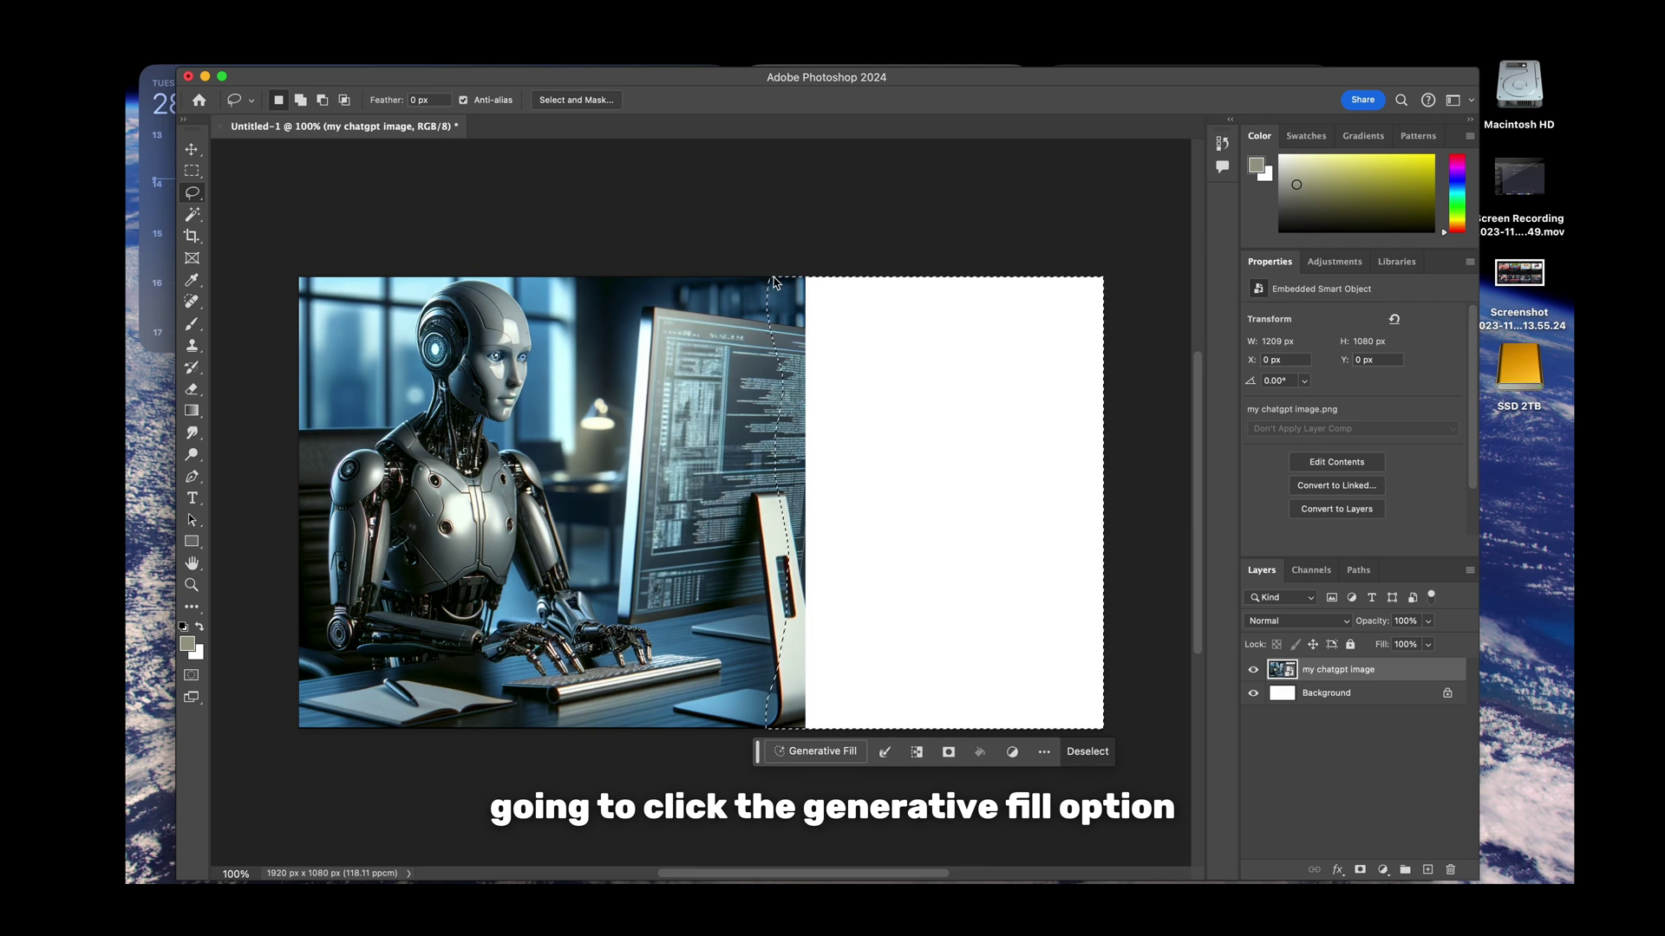
Step: Generative Fill the selection with the prompt 'include a tiger' and pick the second variation
left_click(846, 760)
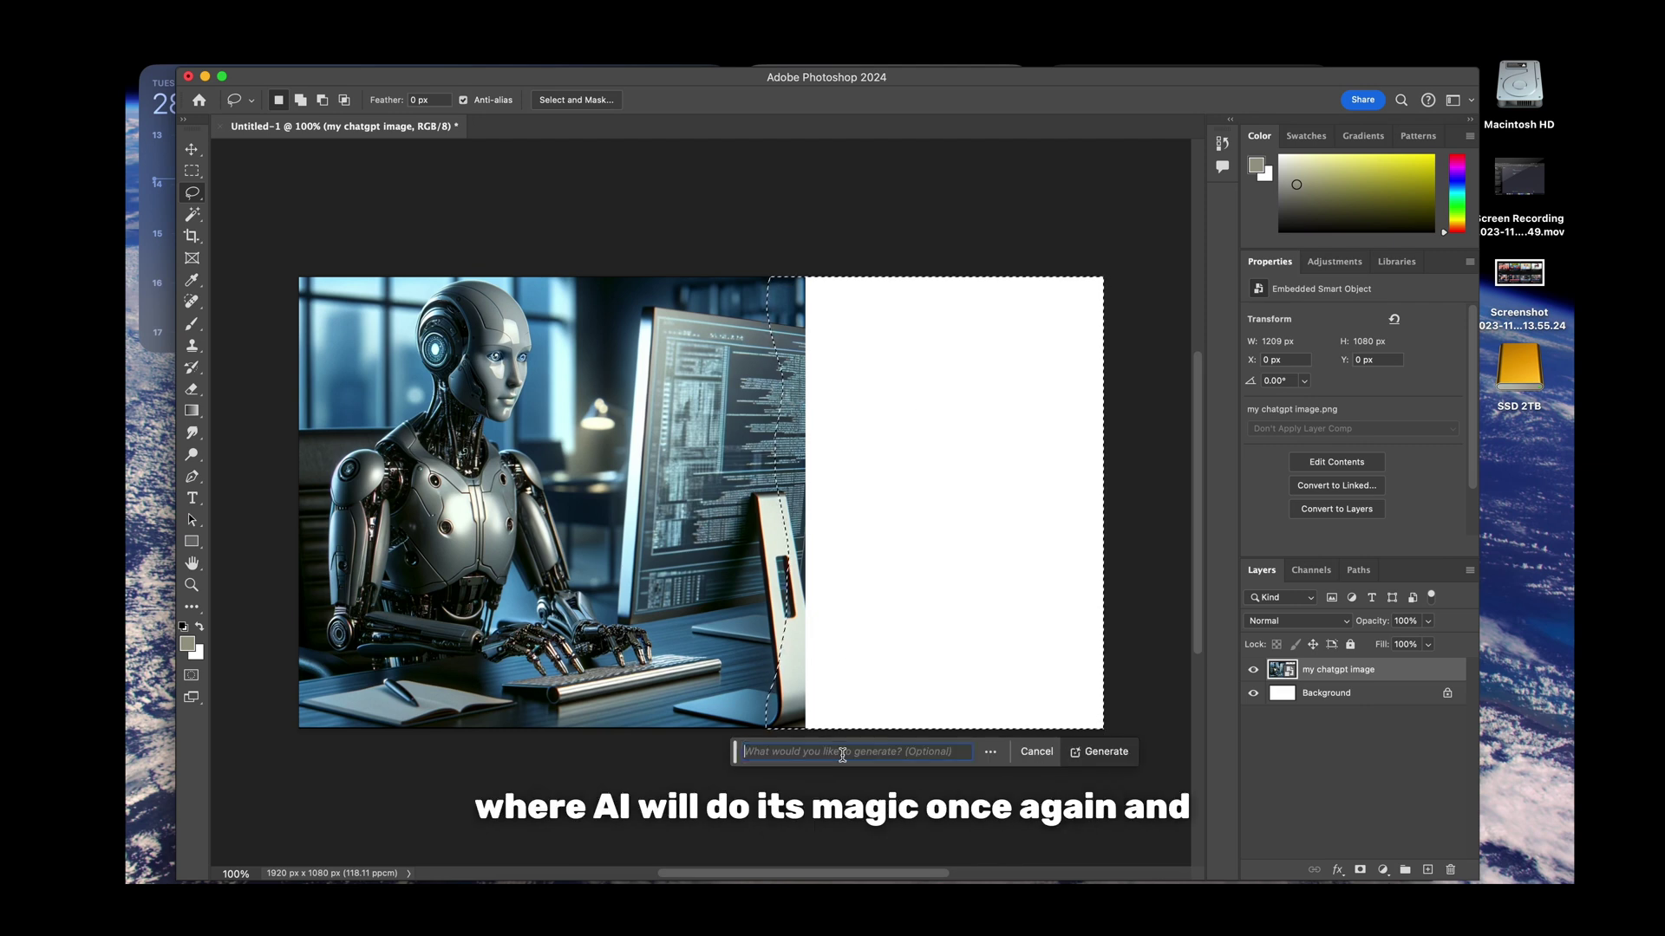
left_click(1103, 753)
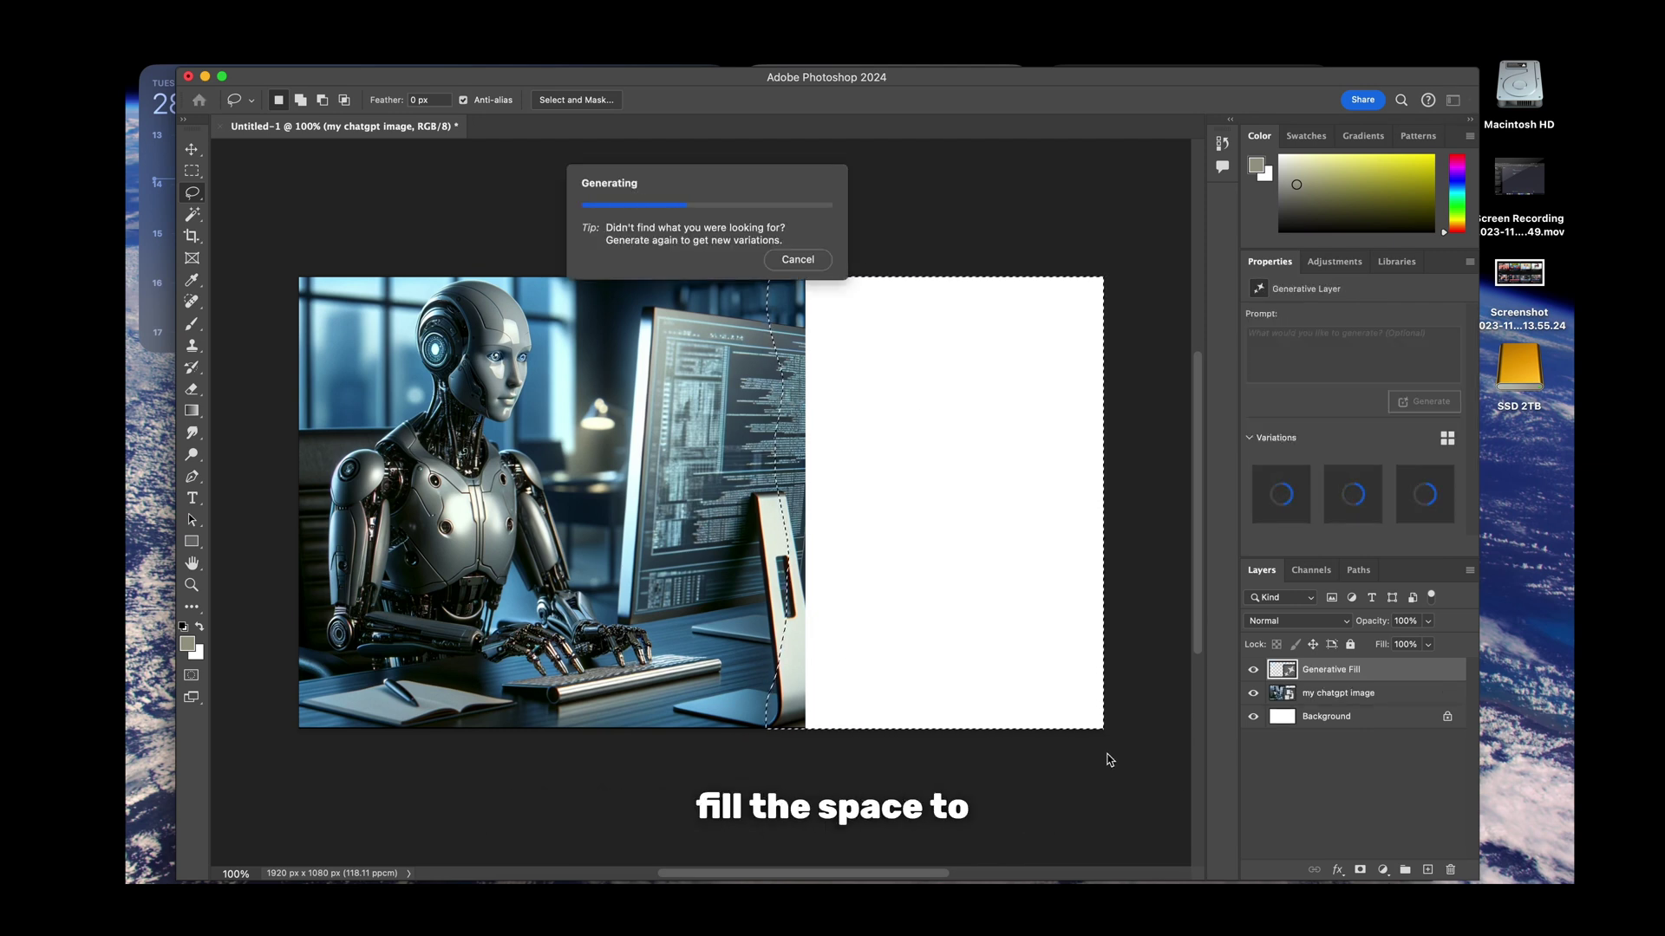
type("in")
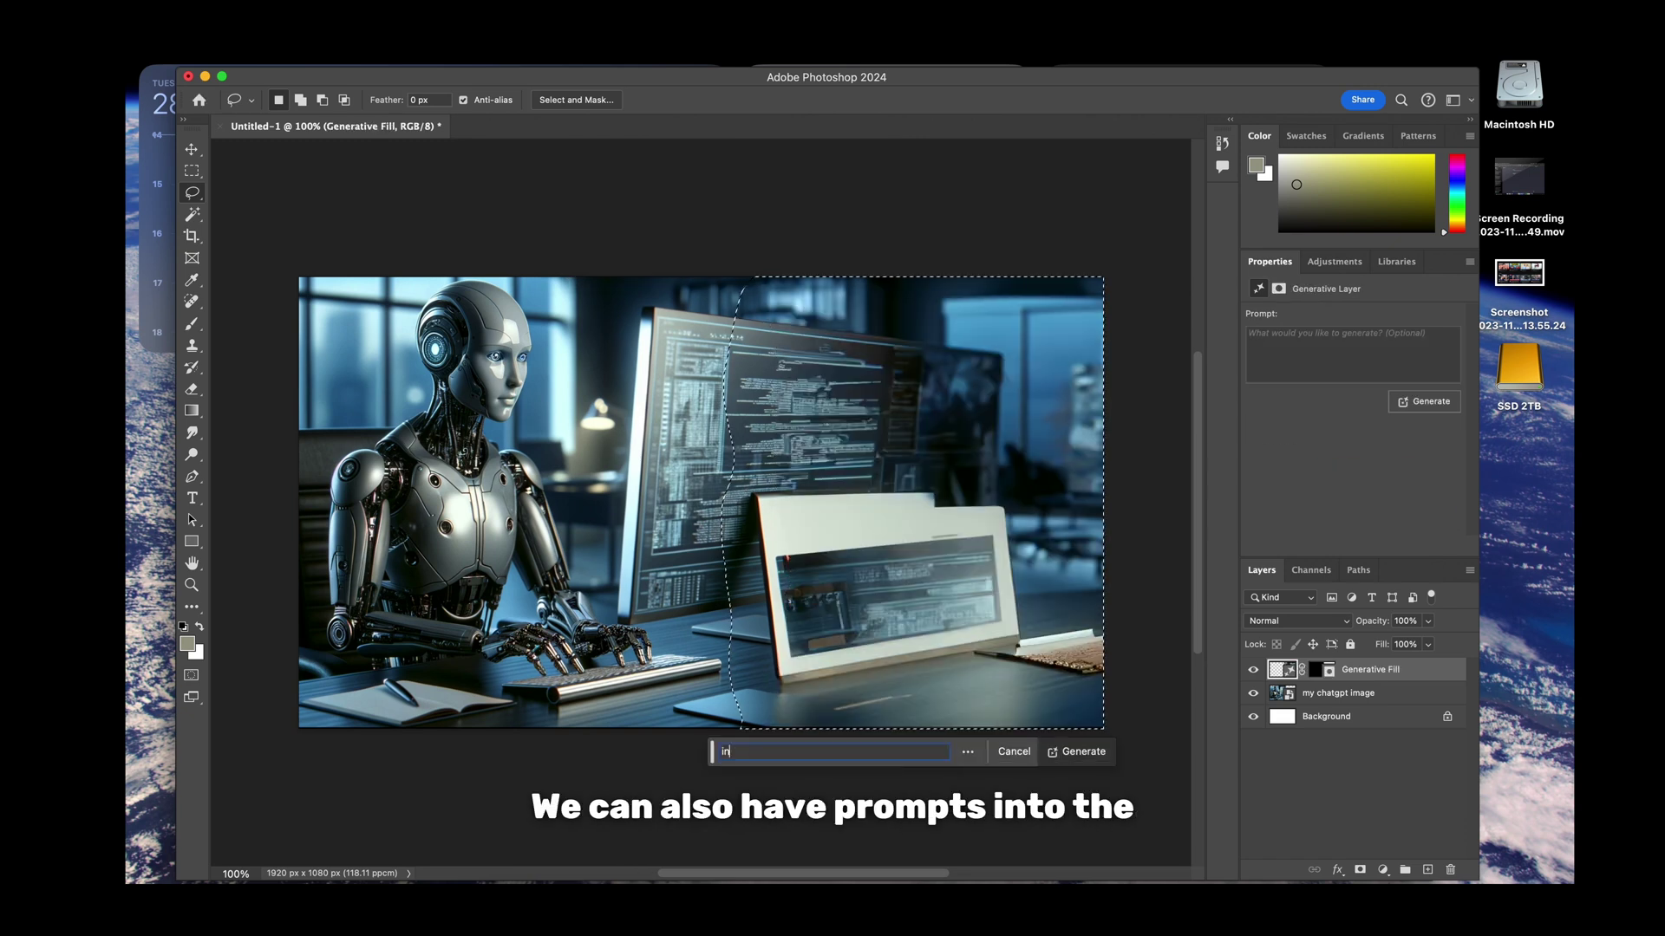
type("clude ")
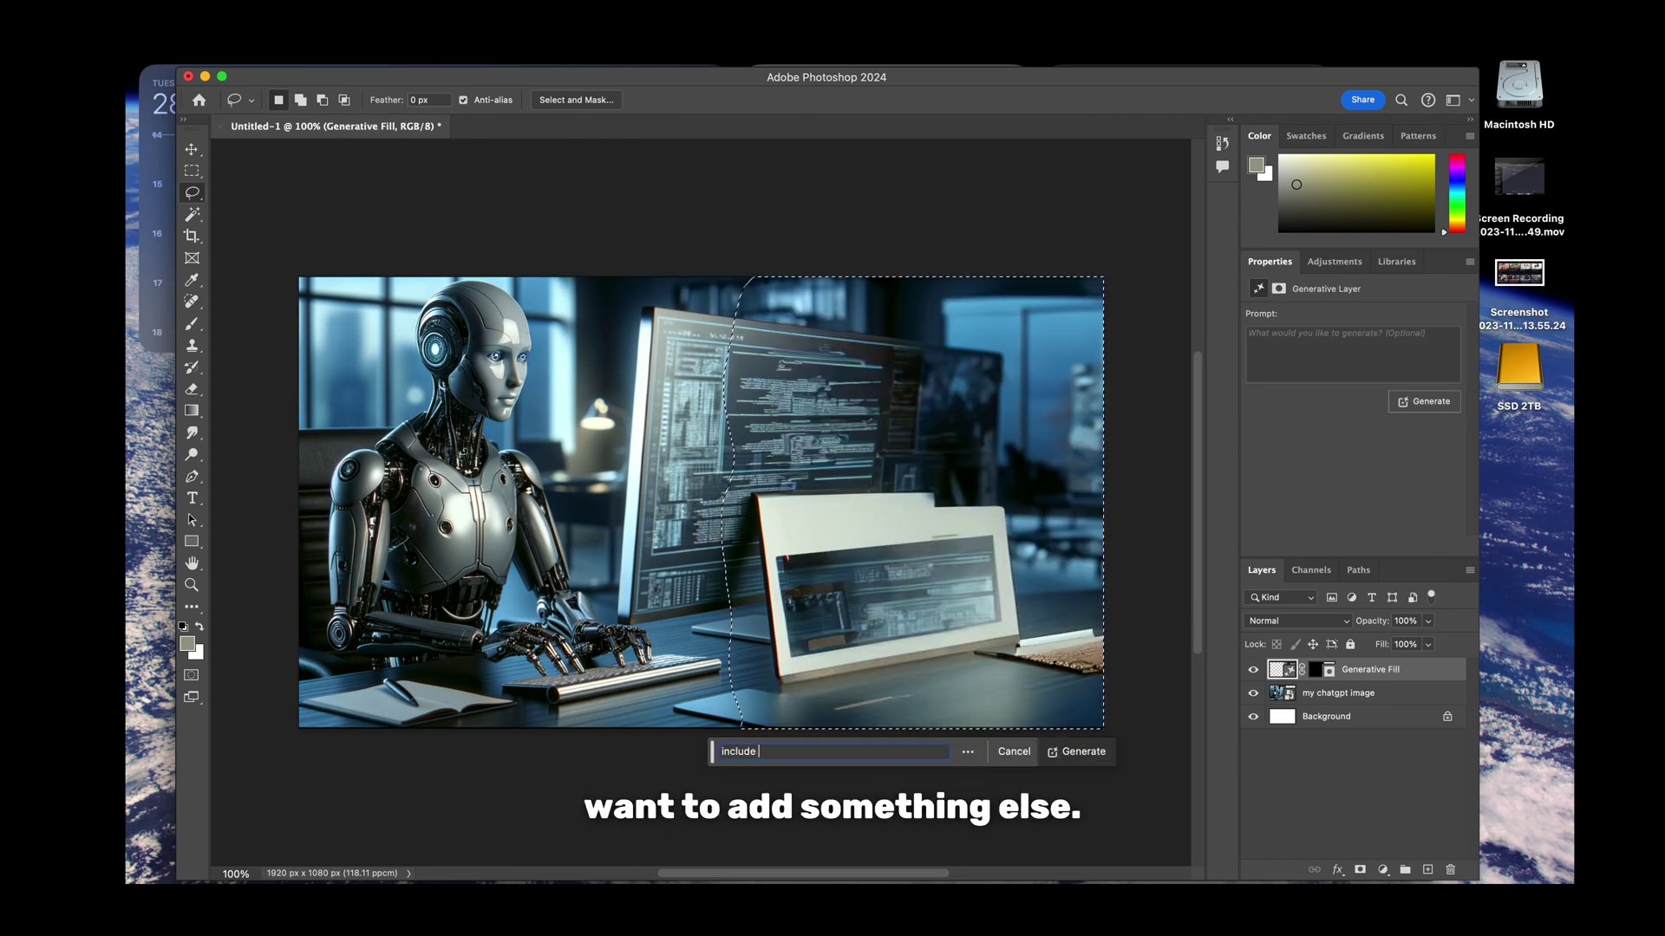
type("a tig")
type("er")
key("Return")
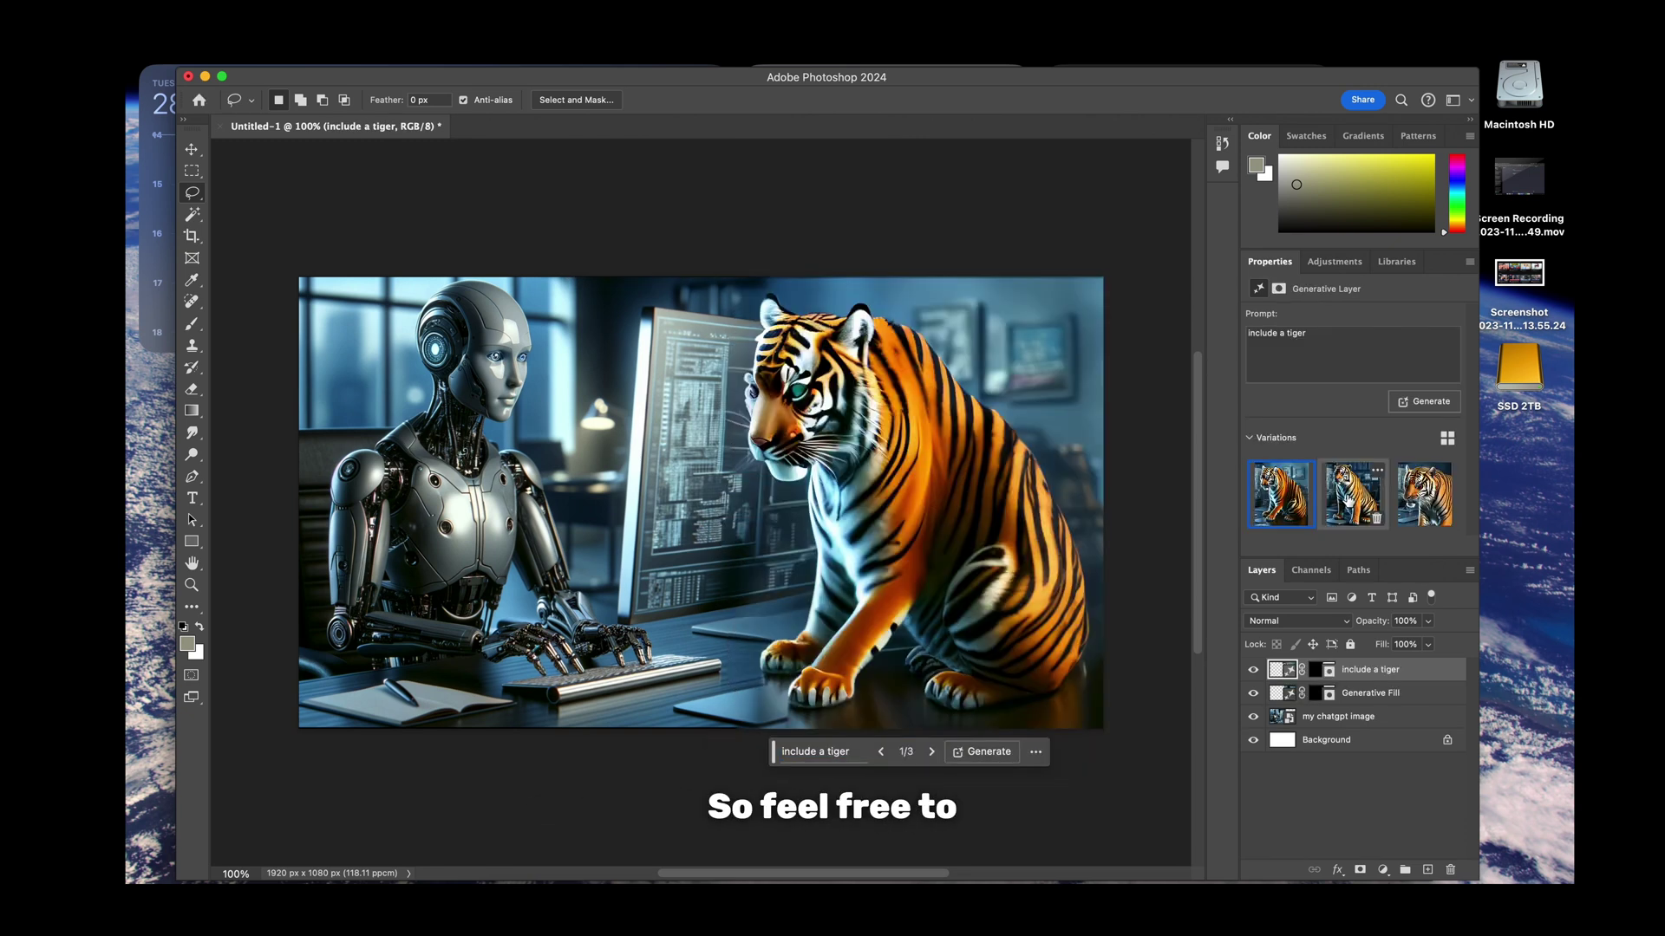
left_click(1350, 493)
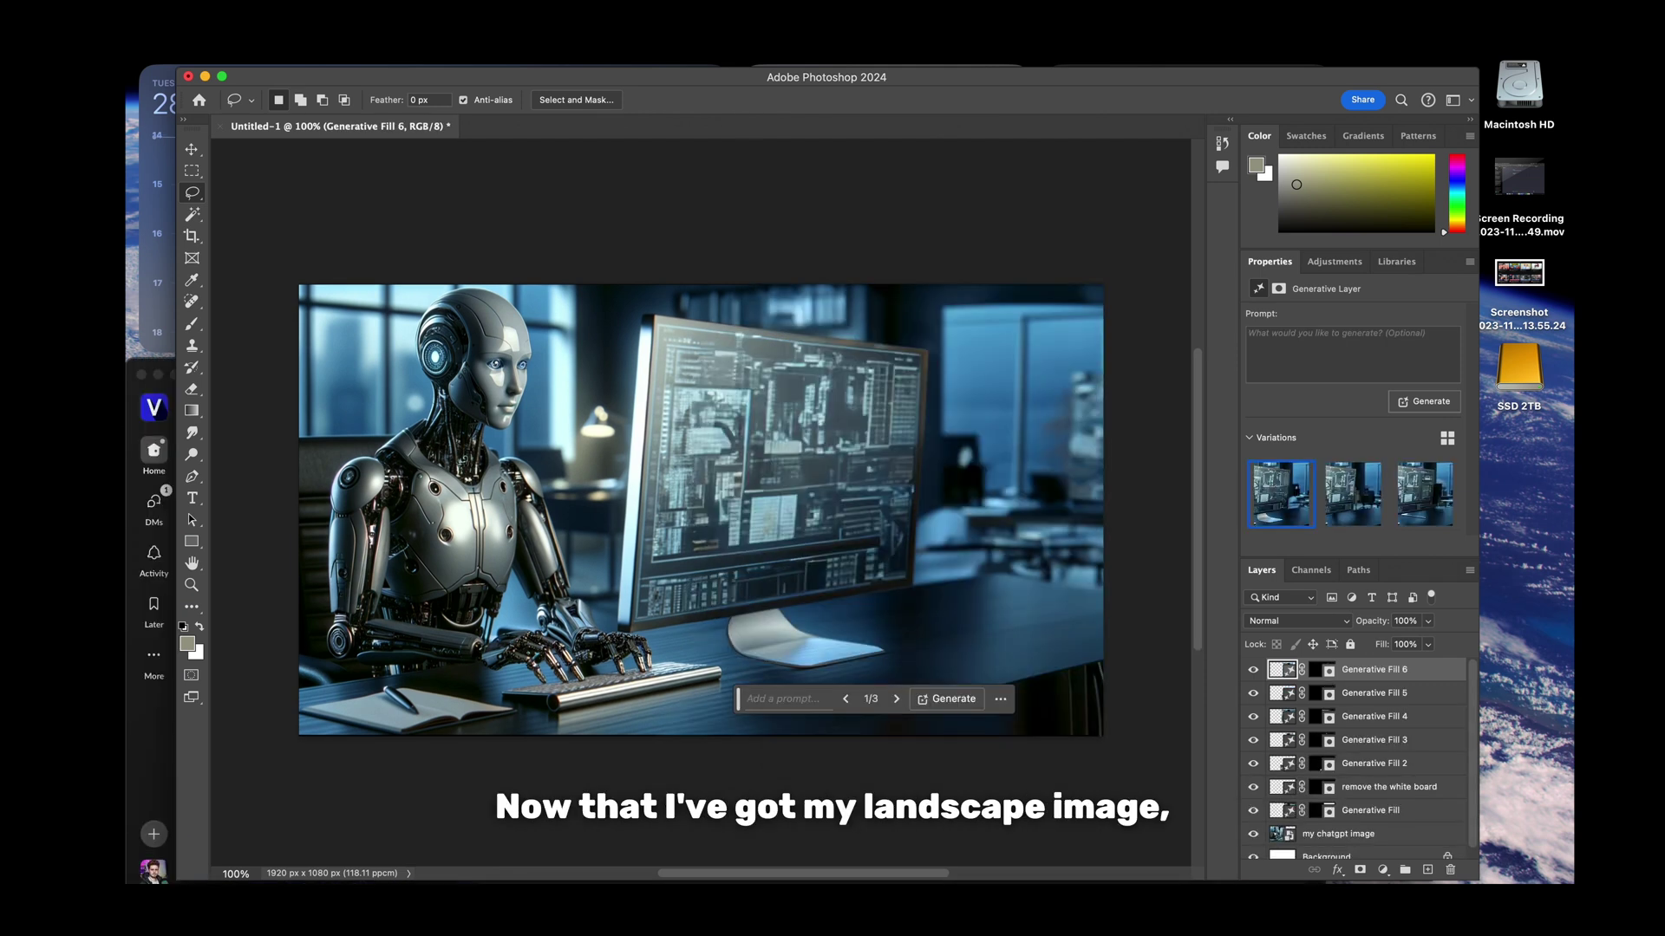
Step: Quick Export the extended image as a PNG
left_click(328, 43)
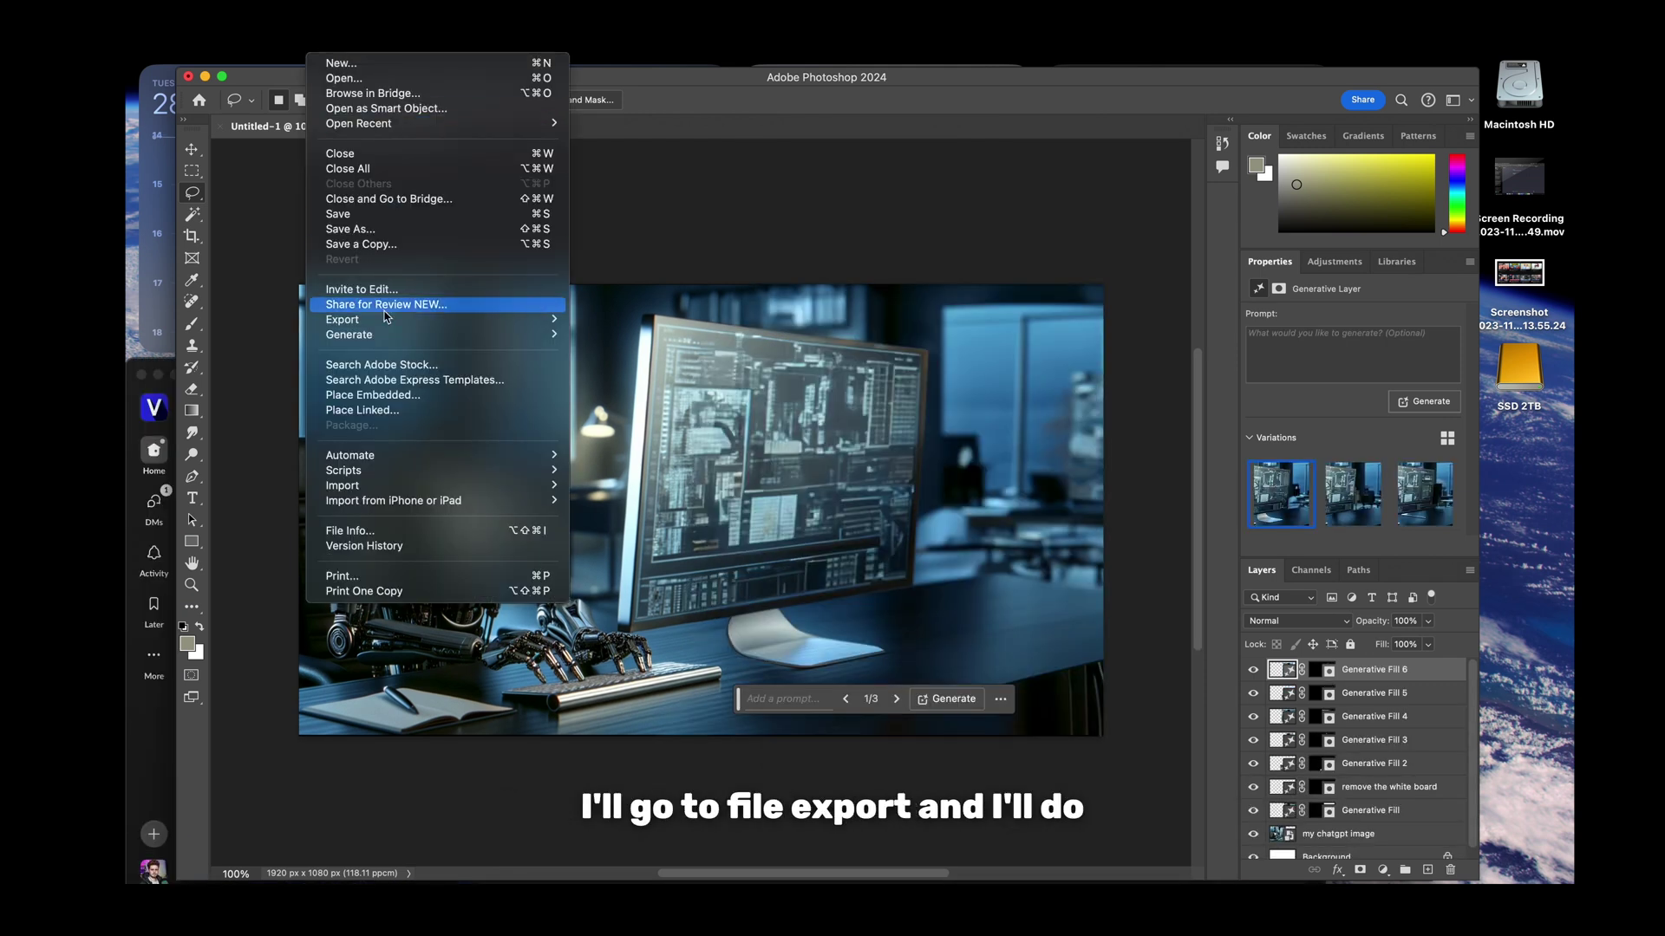
mouse_move(381, 327)
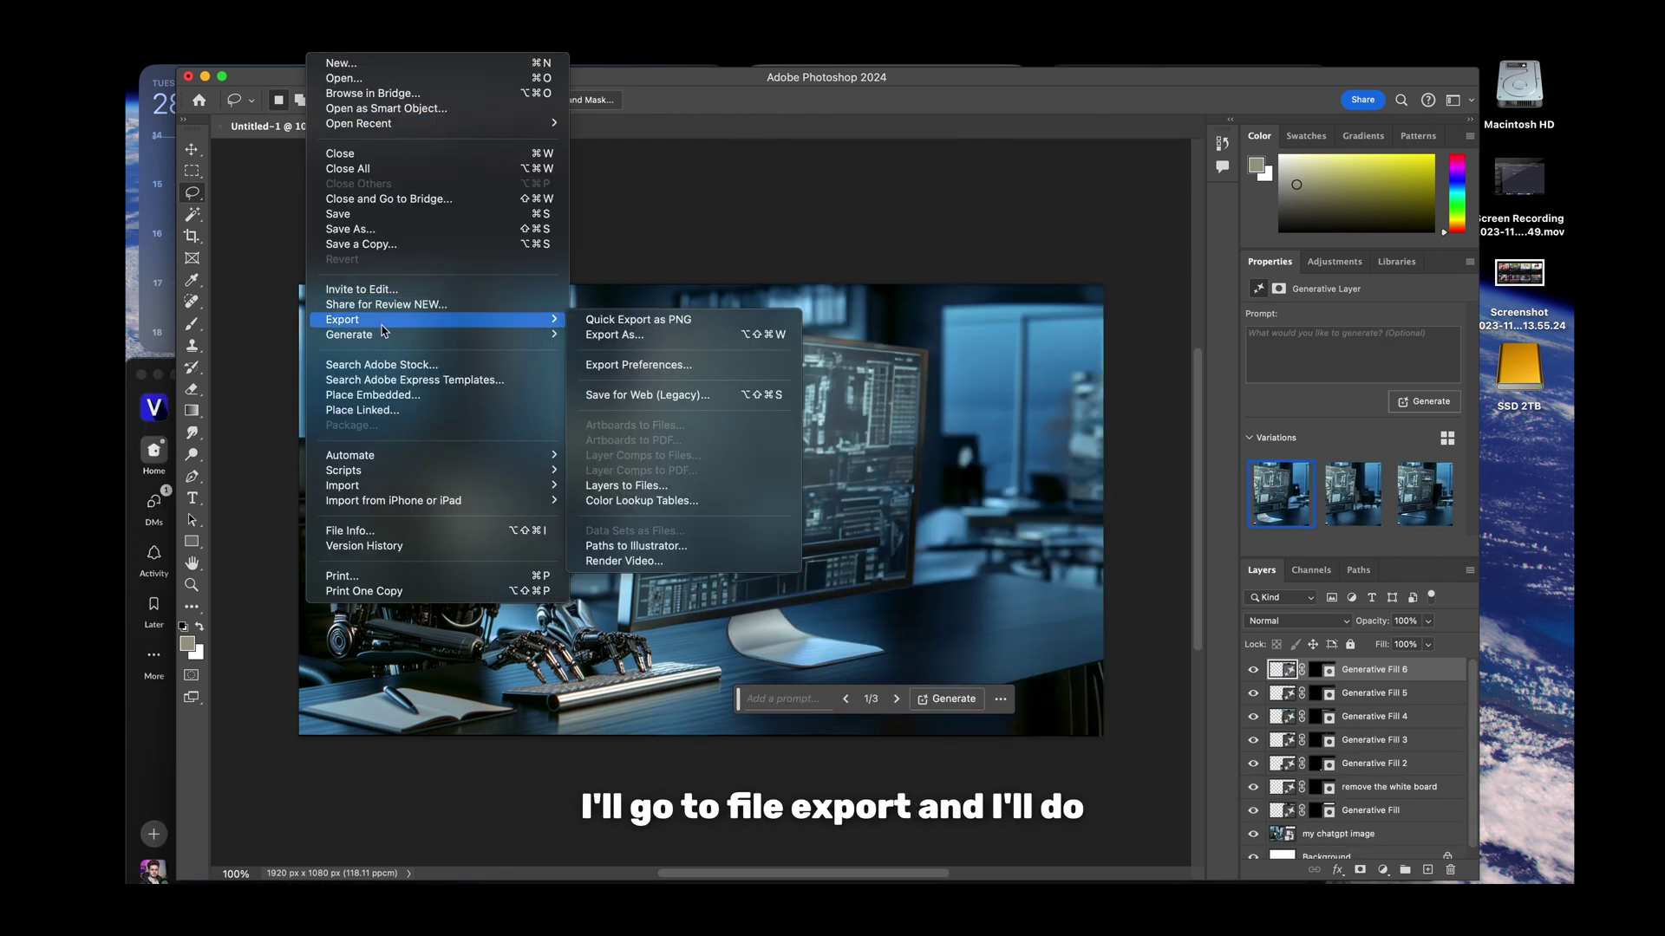
left_click(644, 321)
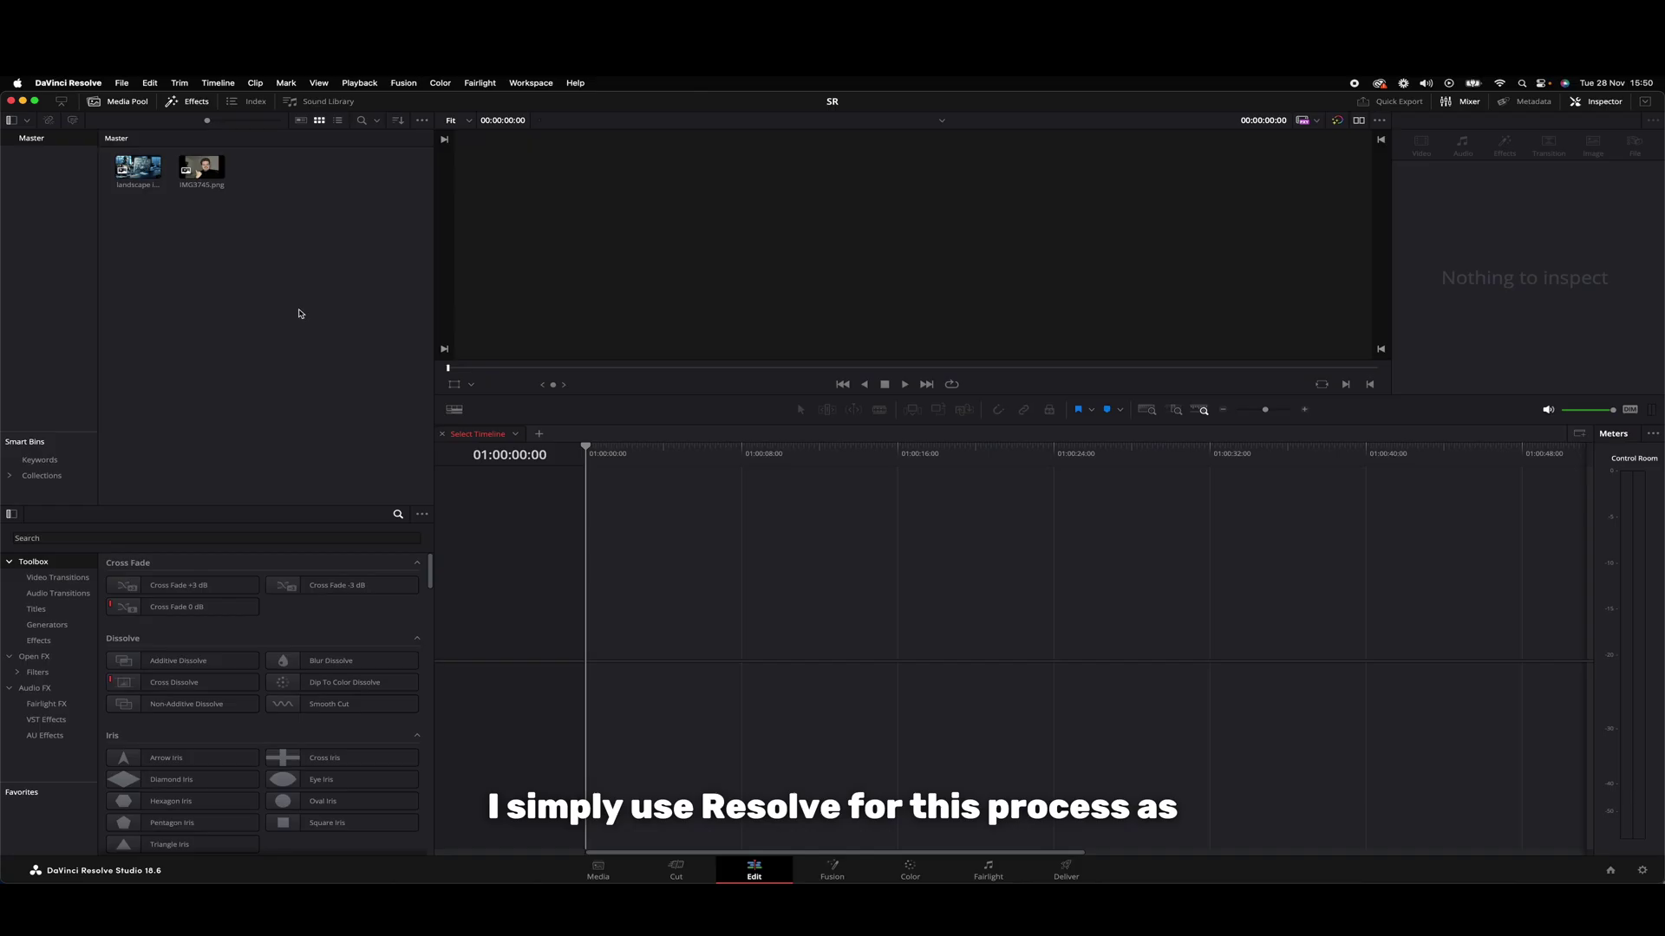
Step: Place the landscape image on Video 1 and IMG3745.png on Video 2 above it
left_click_drag(136, 173, 583, 664)
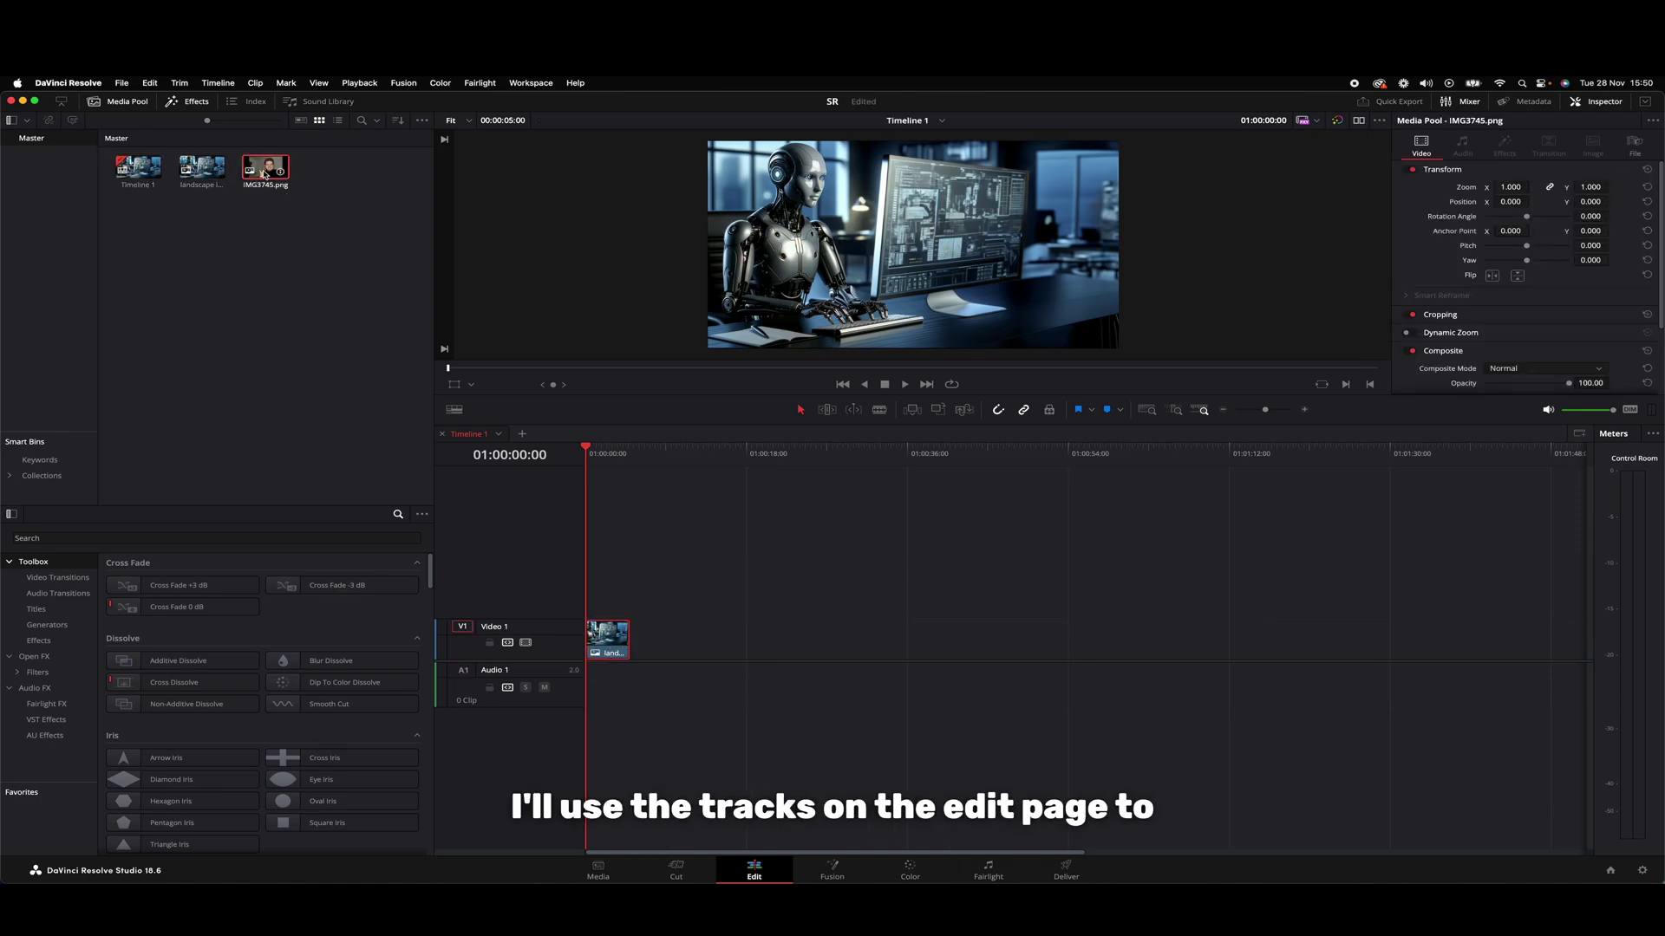
left_click_drag(265, 173, 592, 608)
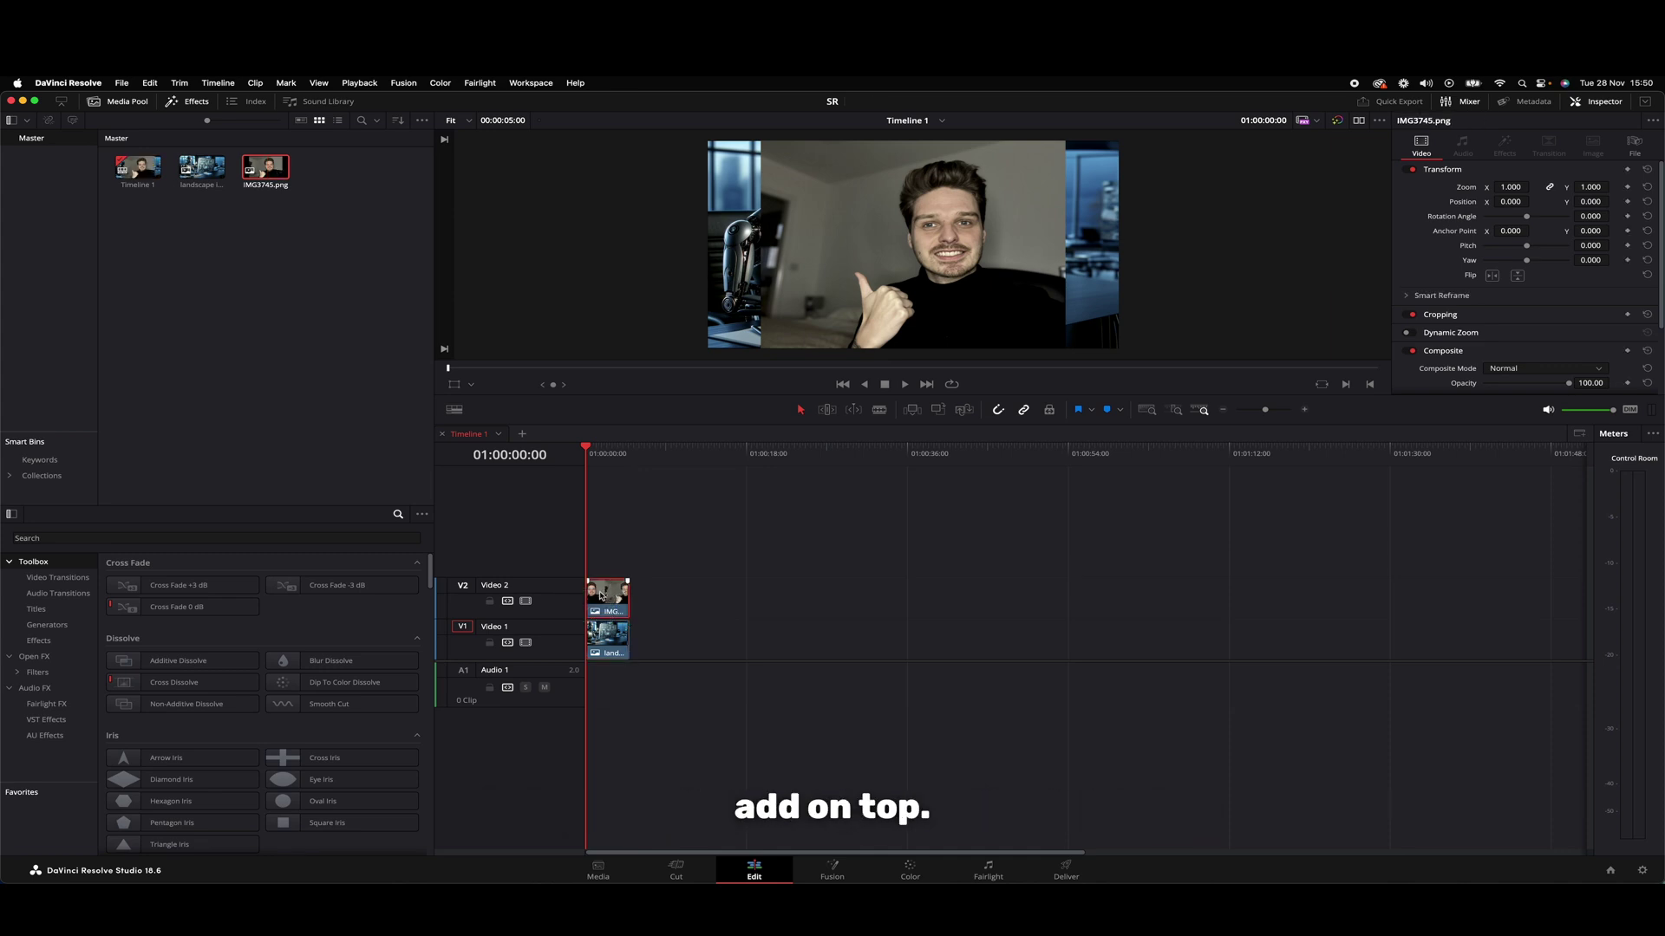
Step: Set the face photo to zoom 1.110, position 461, 32, full opacity, then go to Color
scroll(1535, 330, "down", 3)
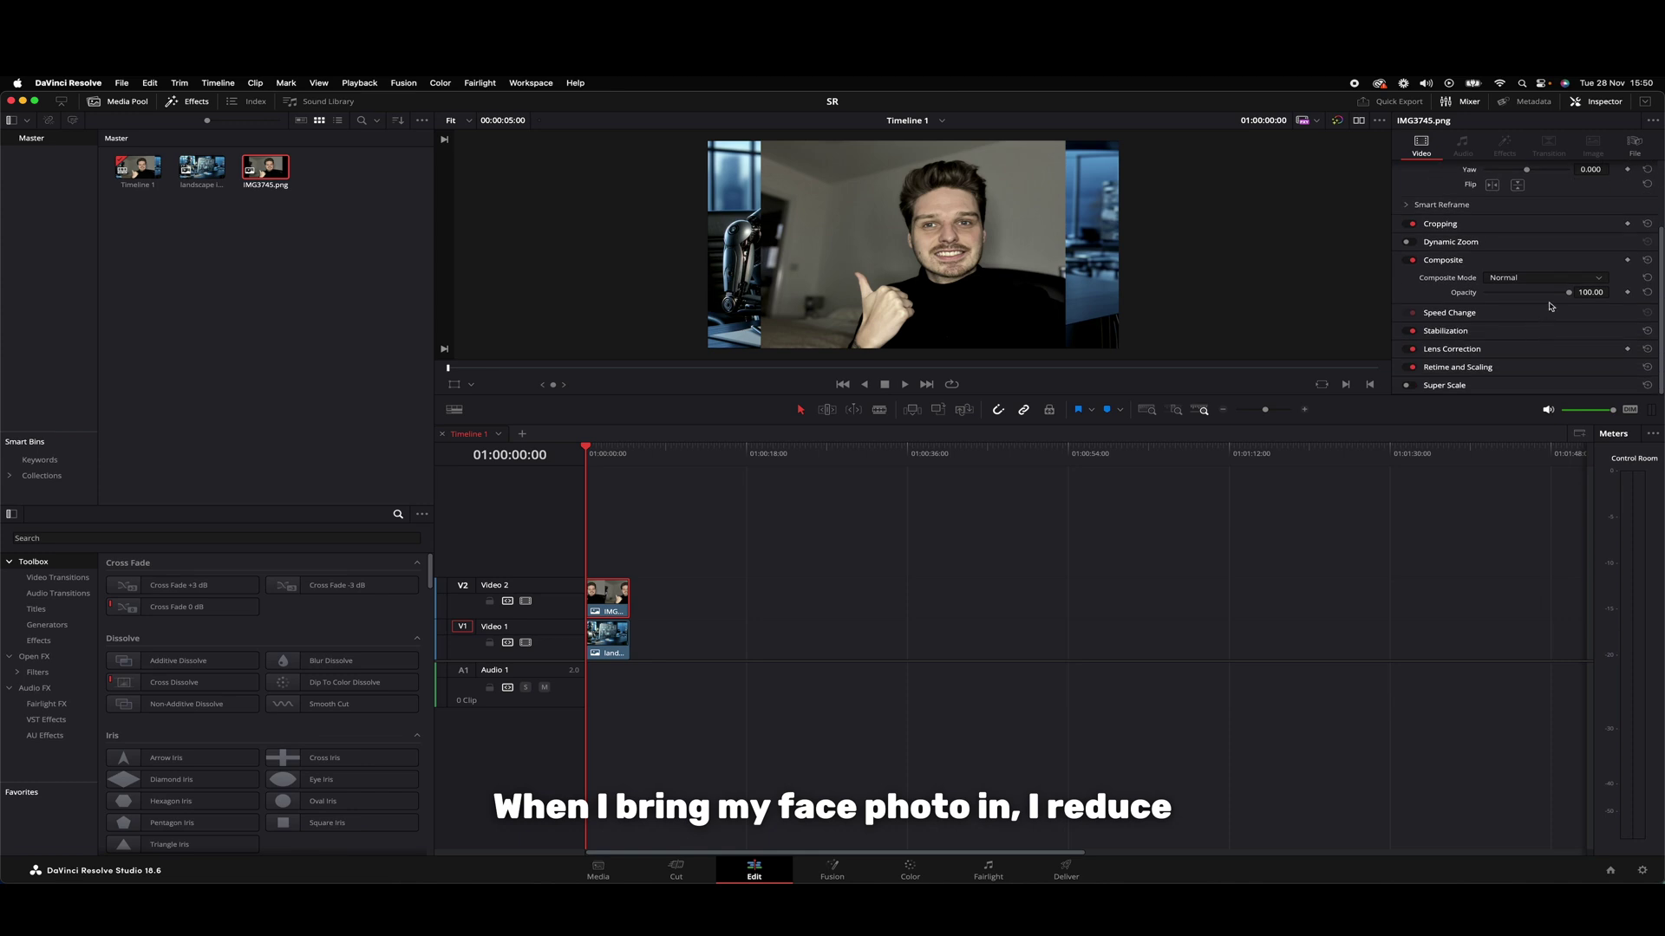
left_click_drag(1564, 296, 1532, 309)
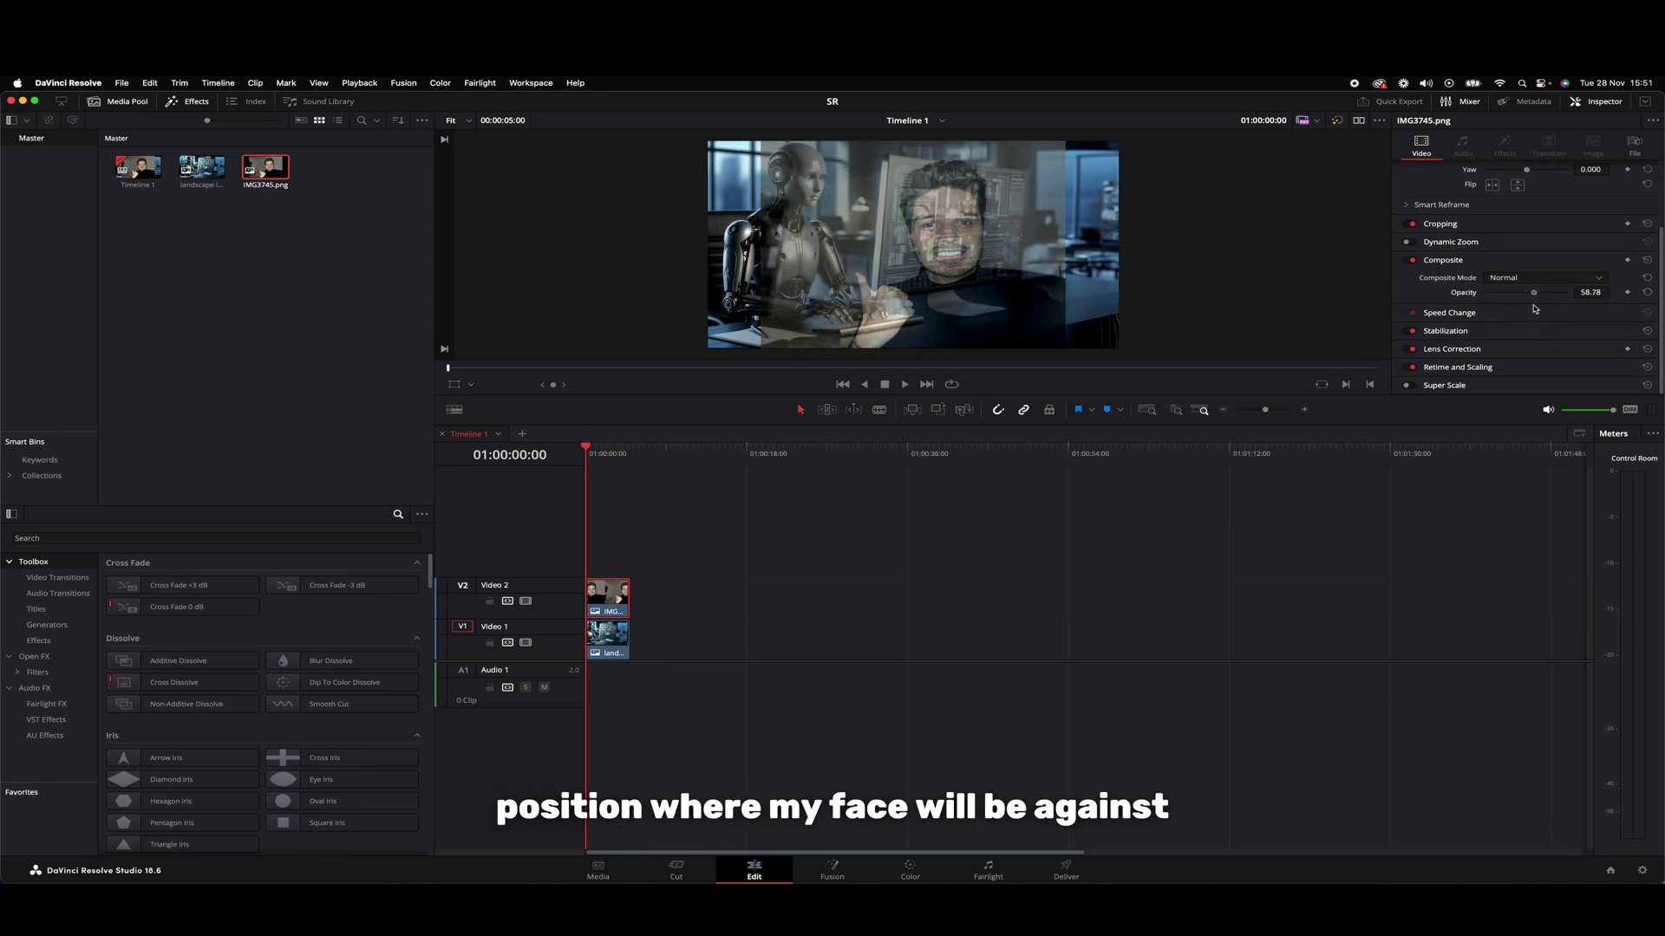
scroll(1533, 250, "up", 3)
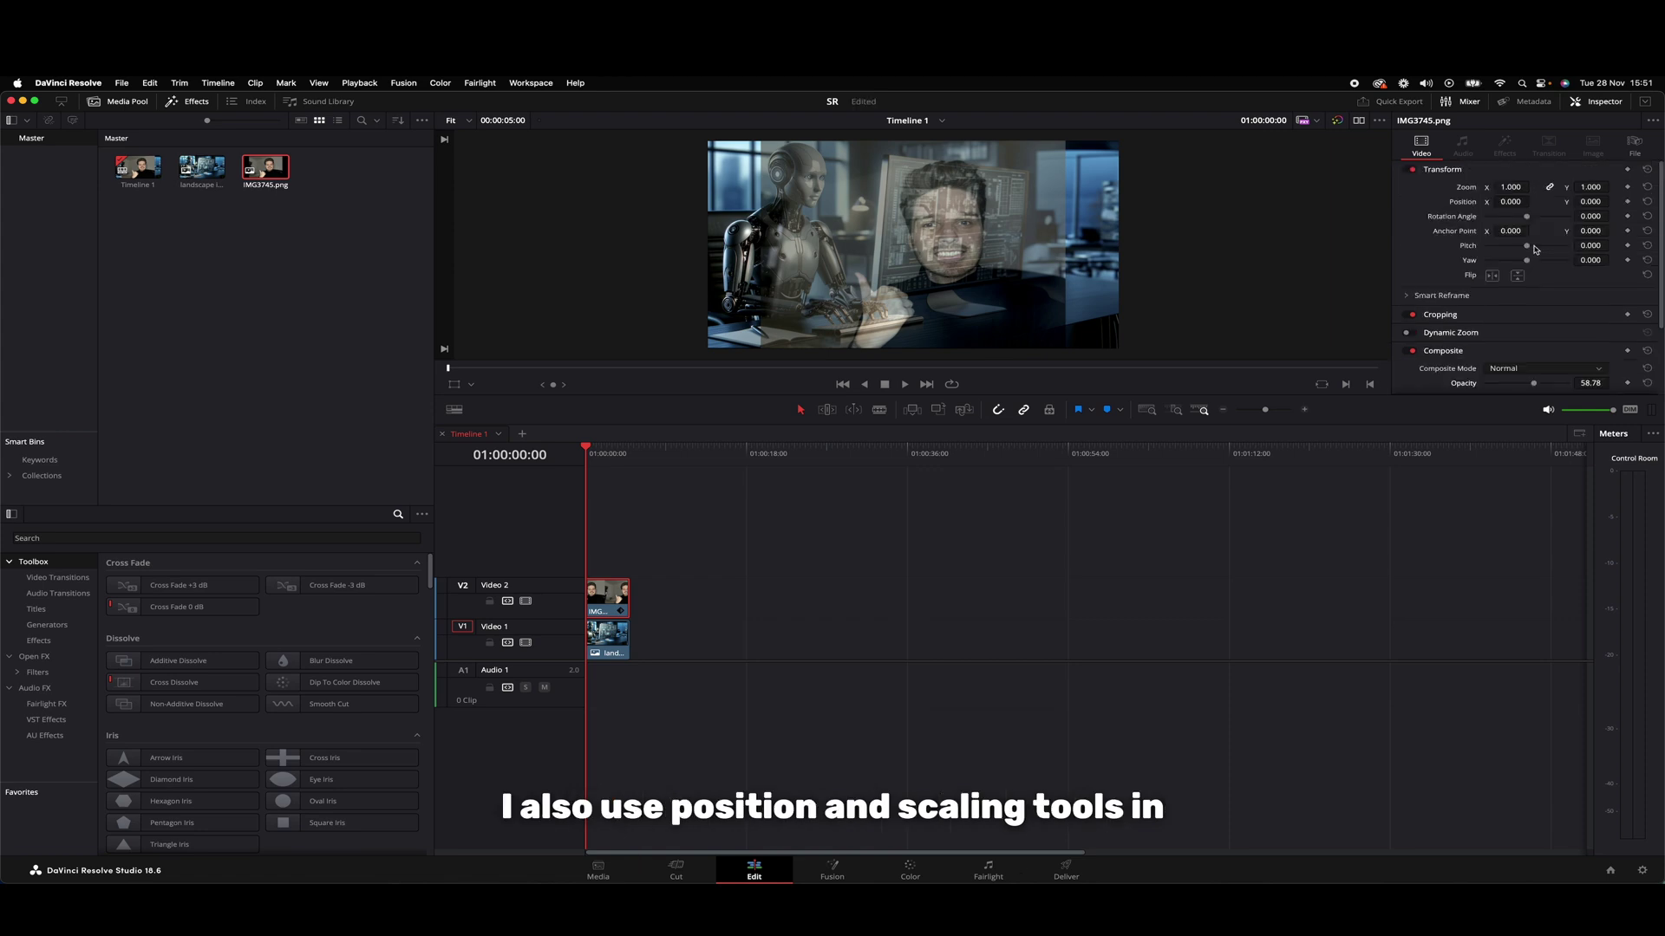
left_click_drag(1533, 201, 1613, 202)
left_click_drag(1590, 215, 1570, 281)
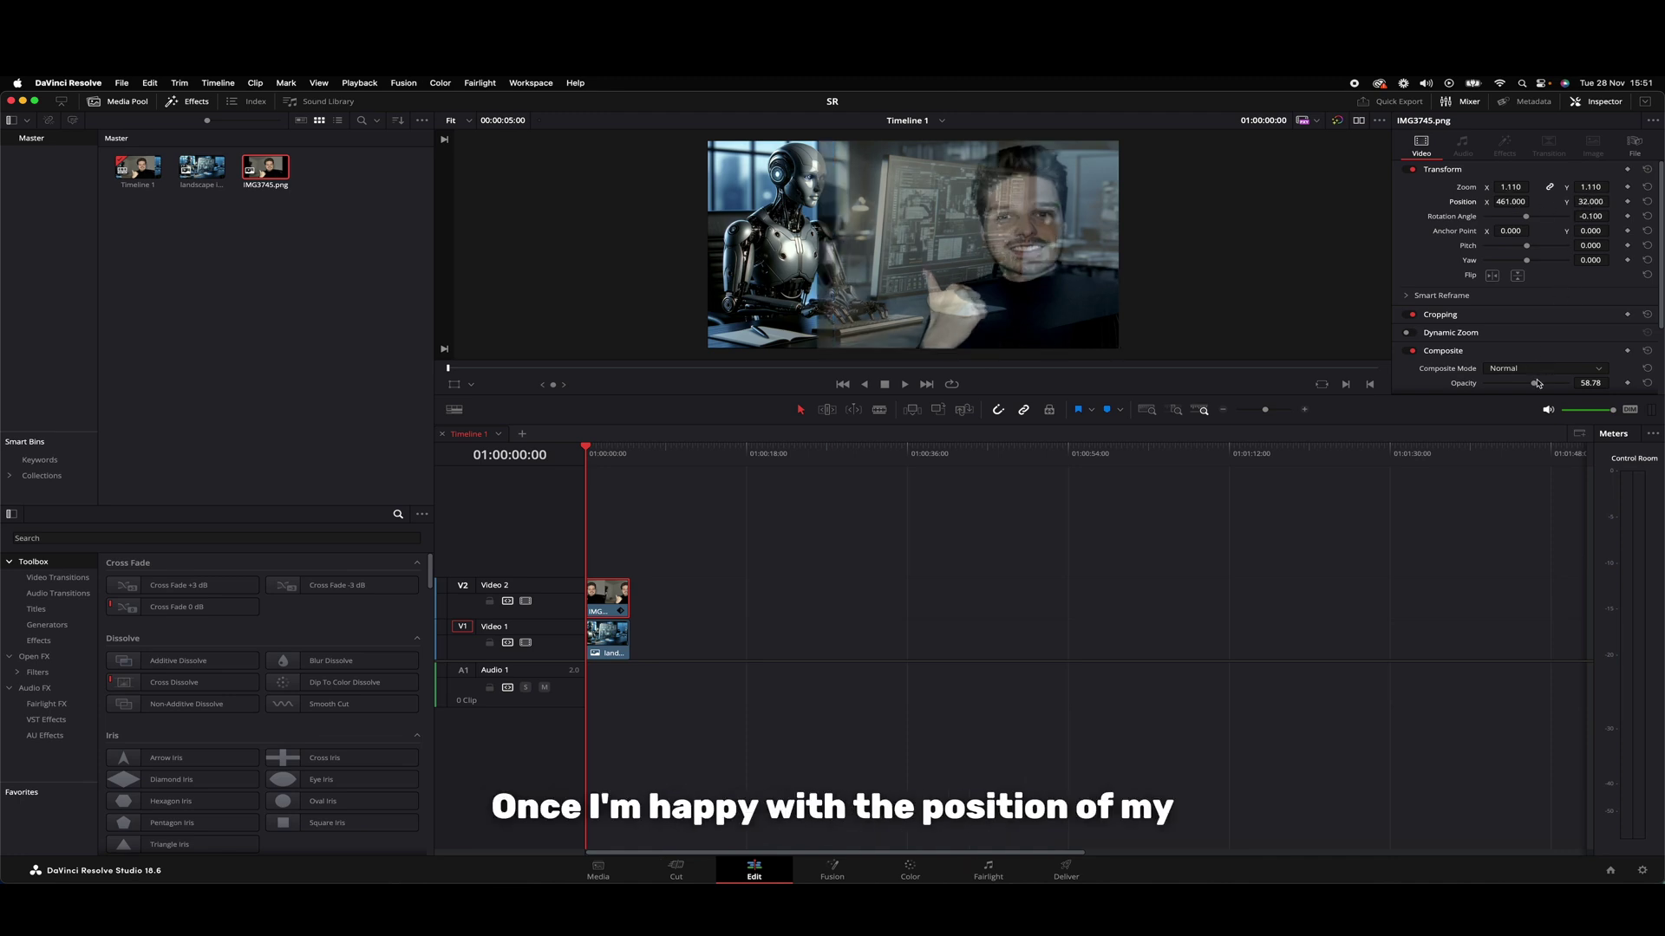
left_click_drag(1535, 385, 1591, 389)
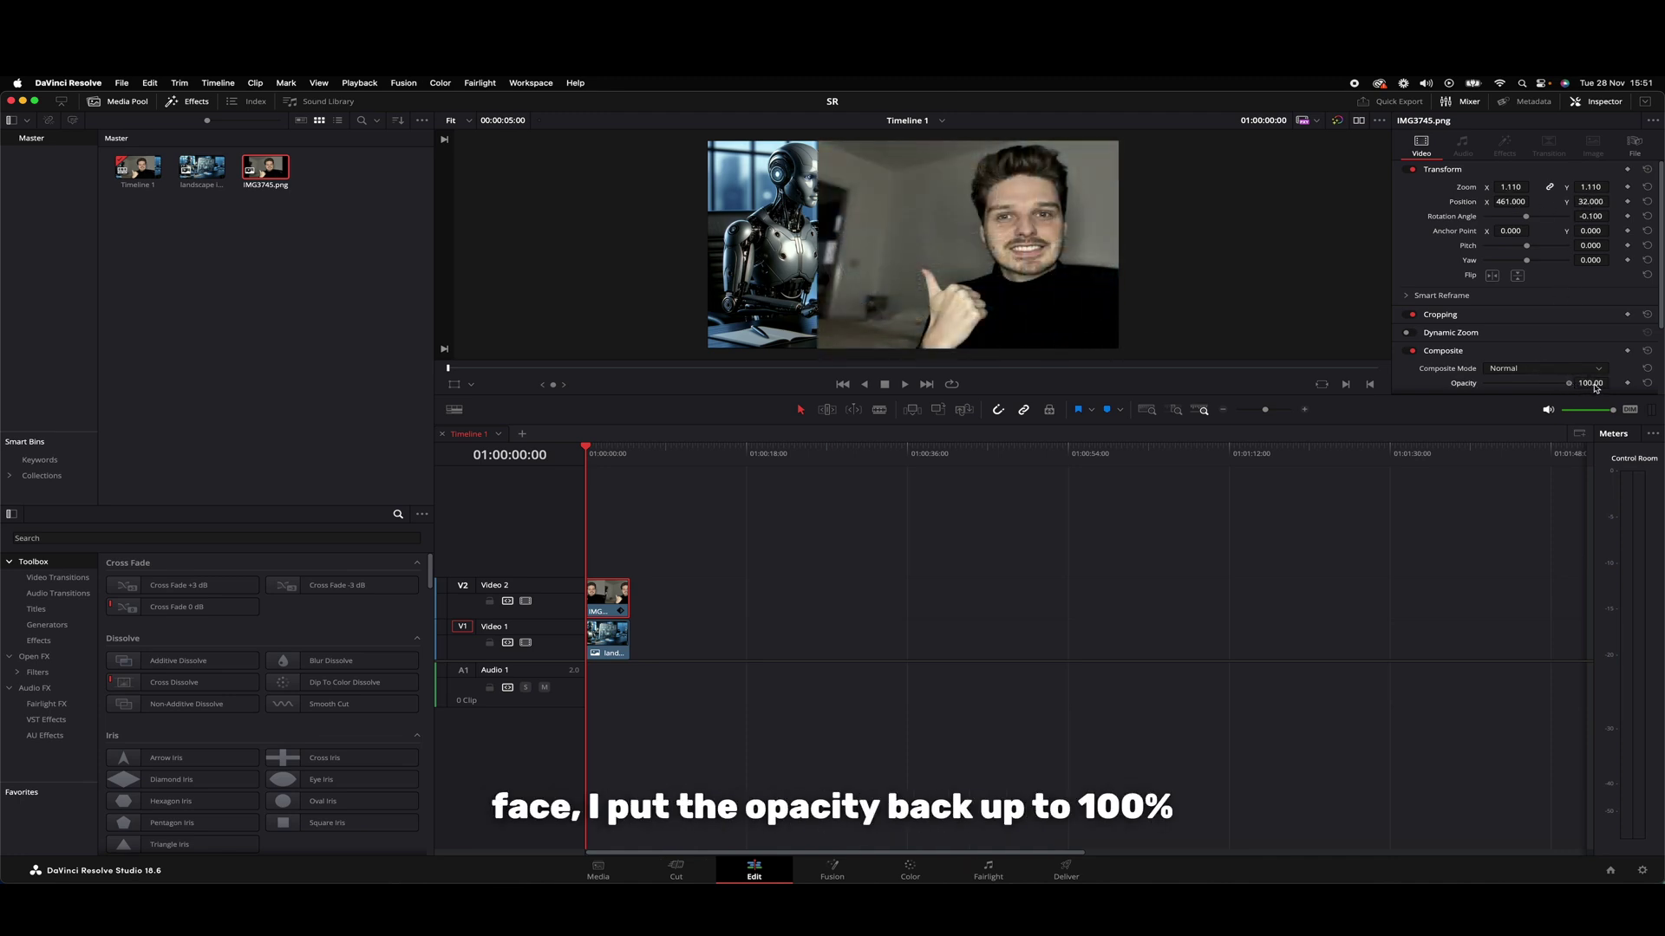
left_click(912, 866)
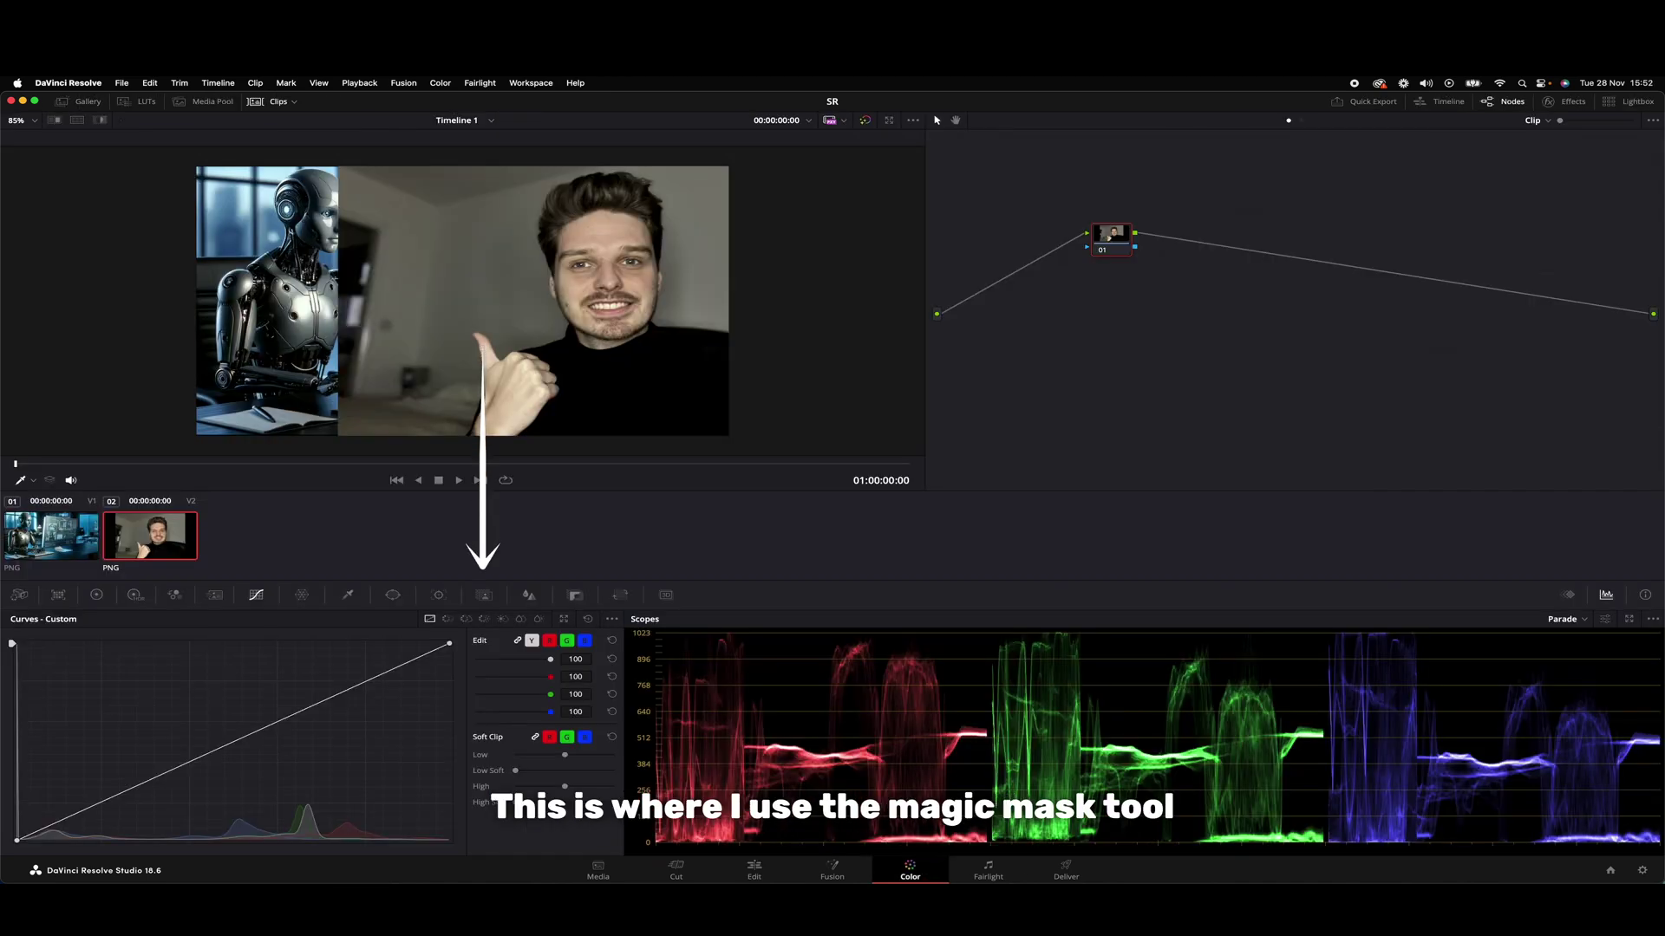
Step: Magic Mask the person with strokes over body and face, Quality Better, Refine Range 100
left_click(484, 595)
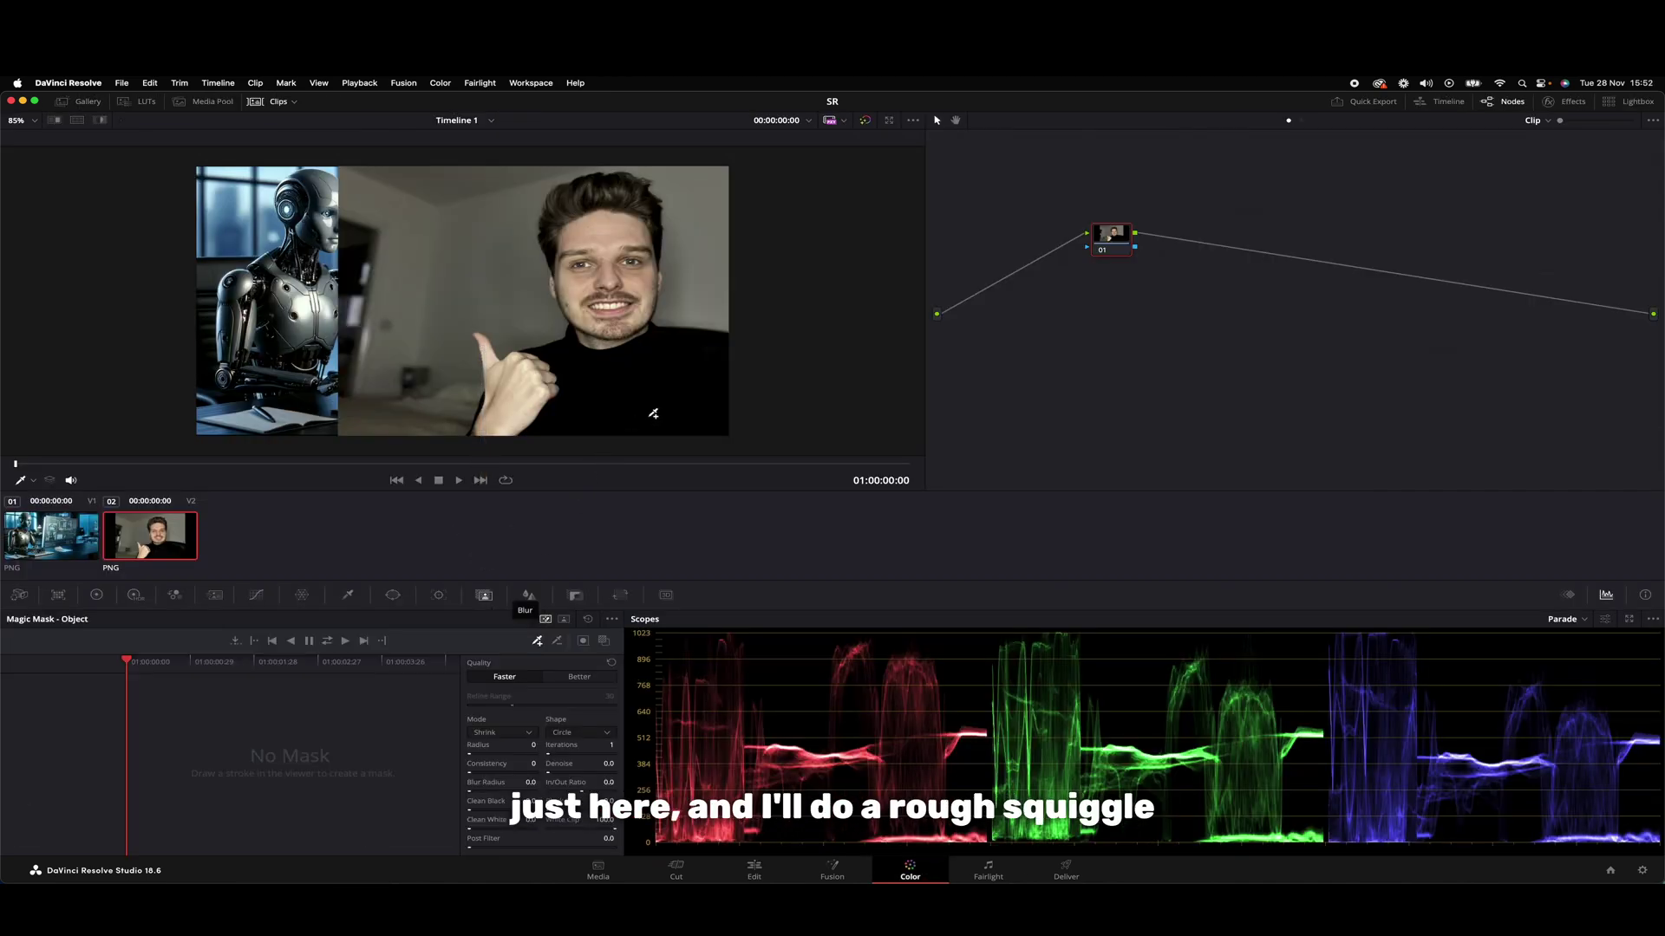
left_click_drag(651, 413, 525, 398)
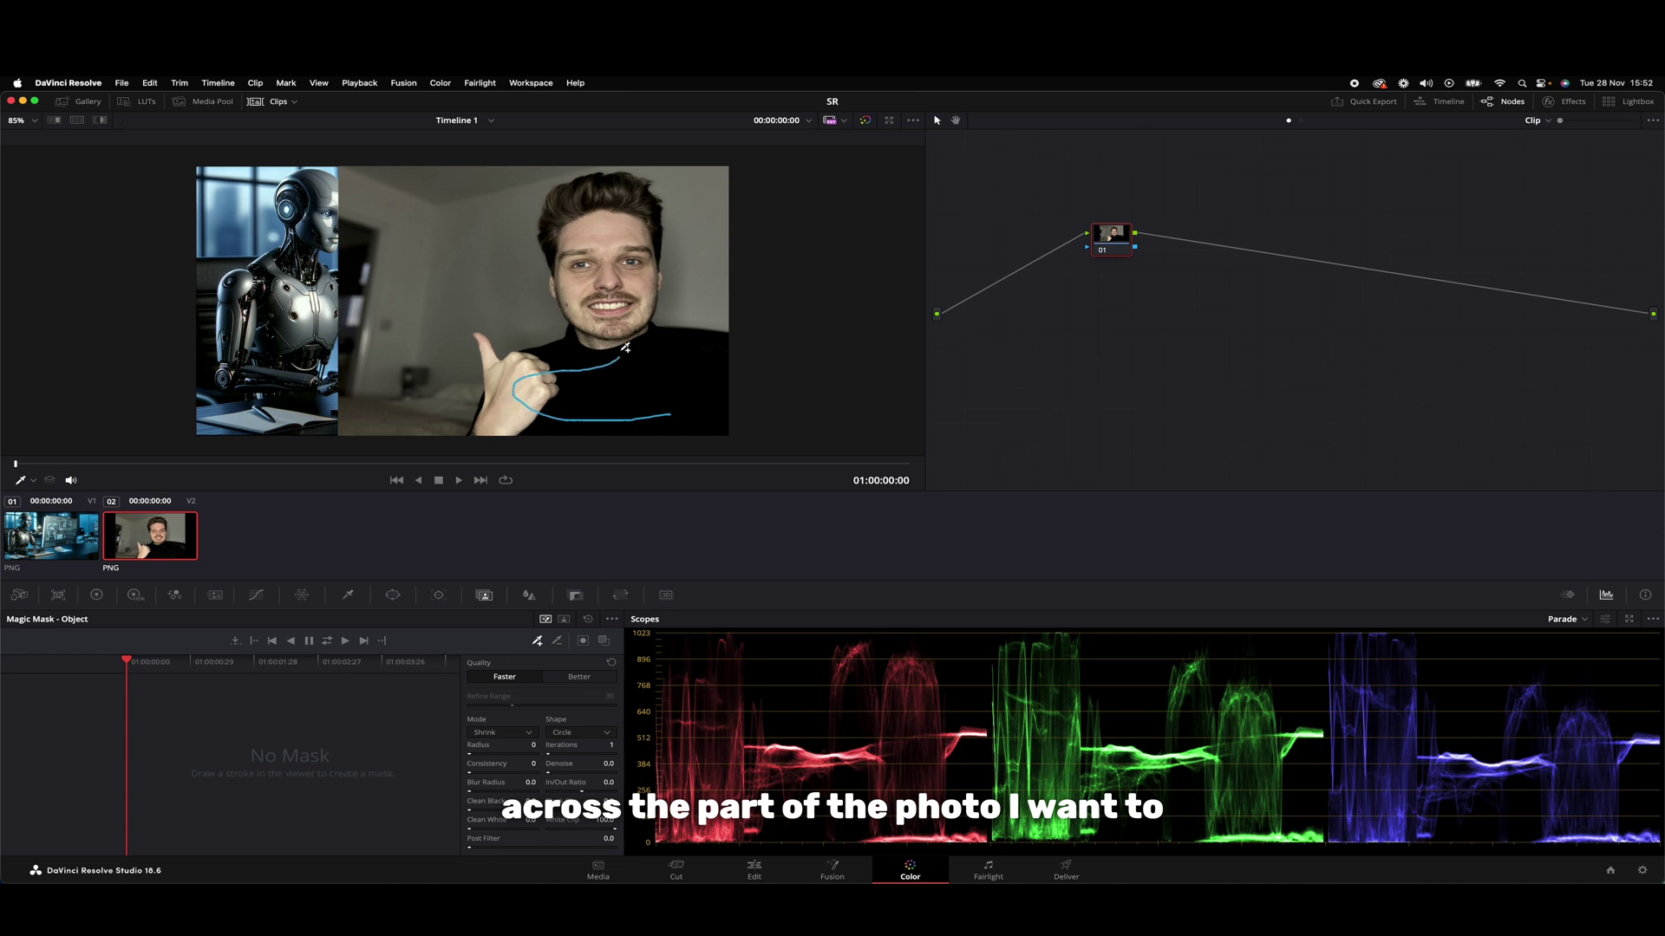
left_click_drag(625, 348, 616, 293)
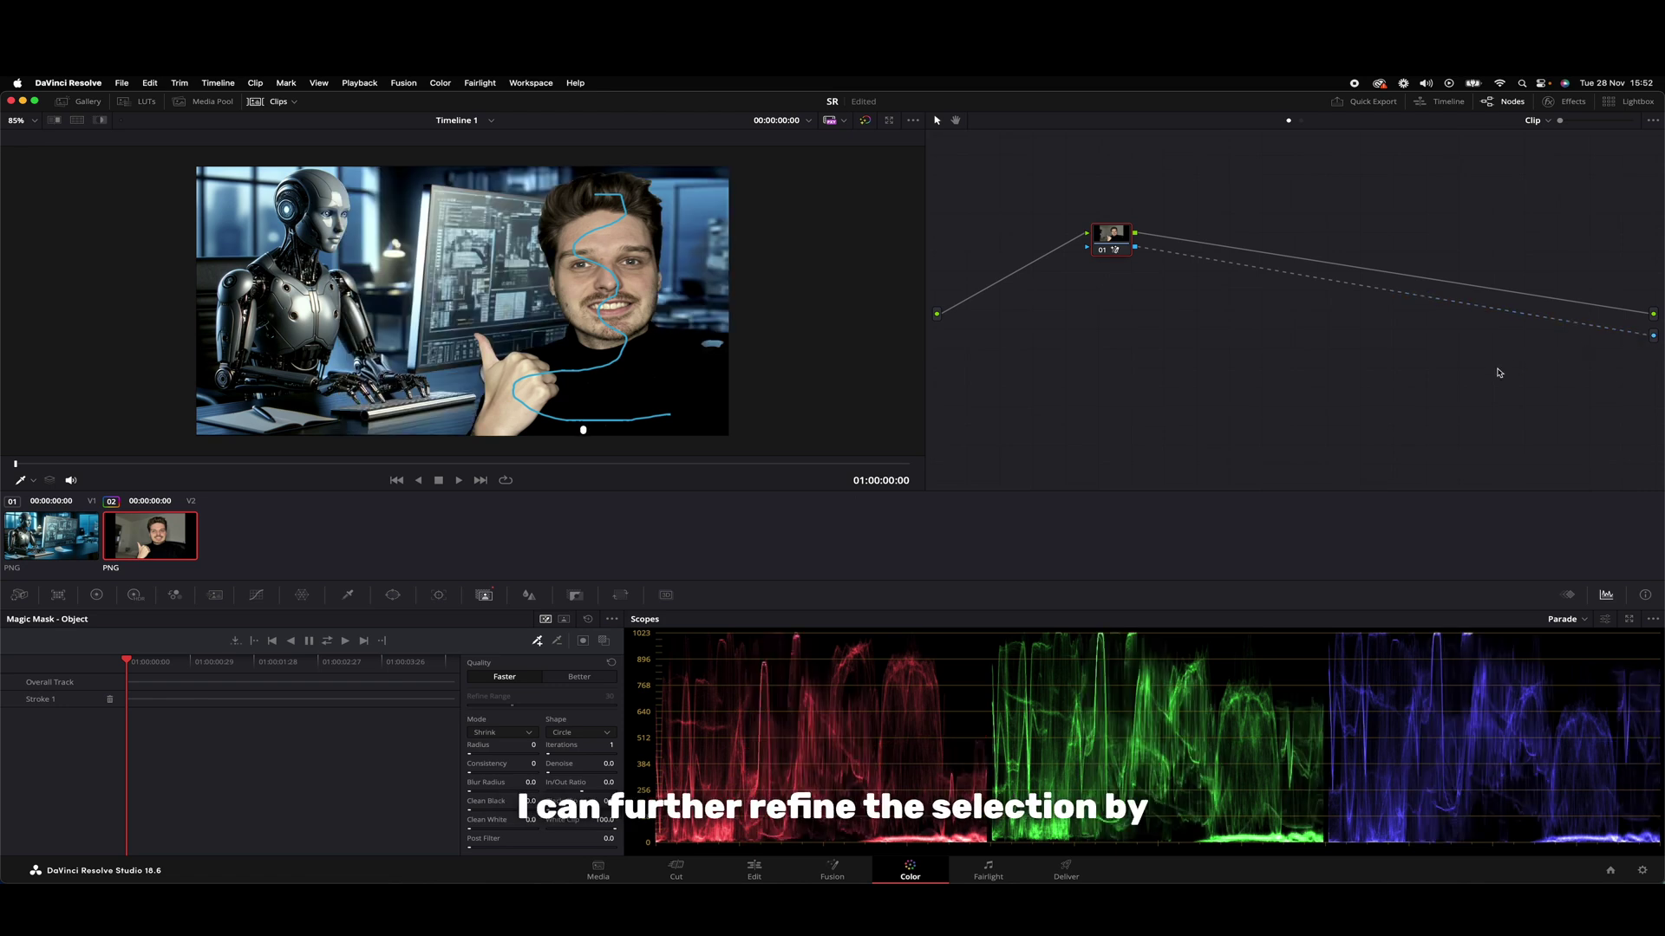
left_click(597, 673)
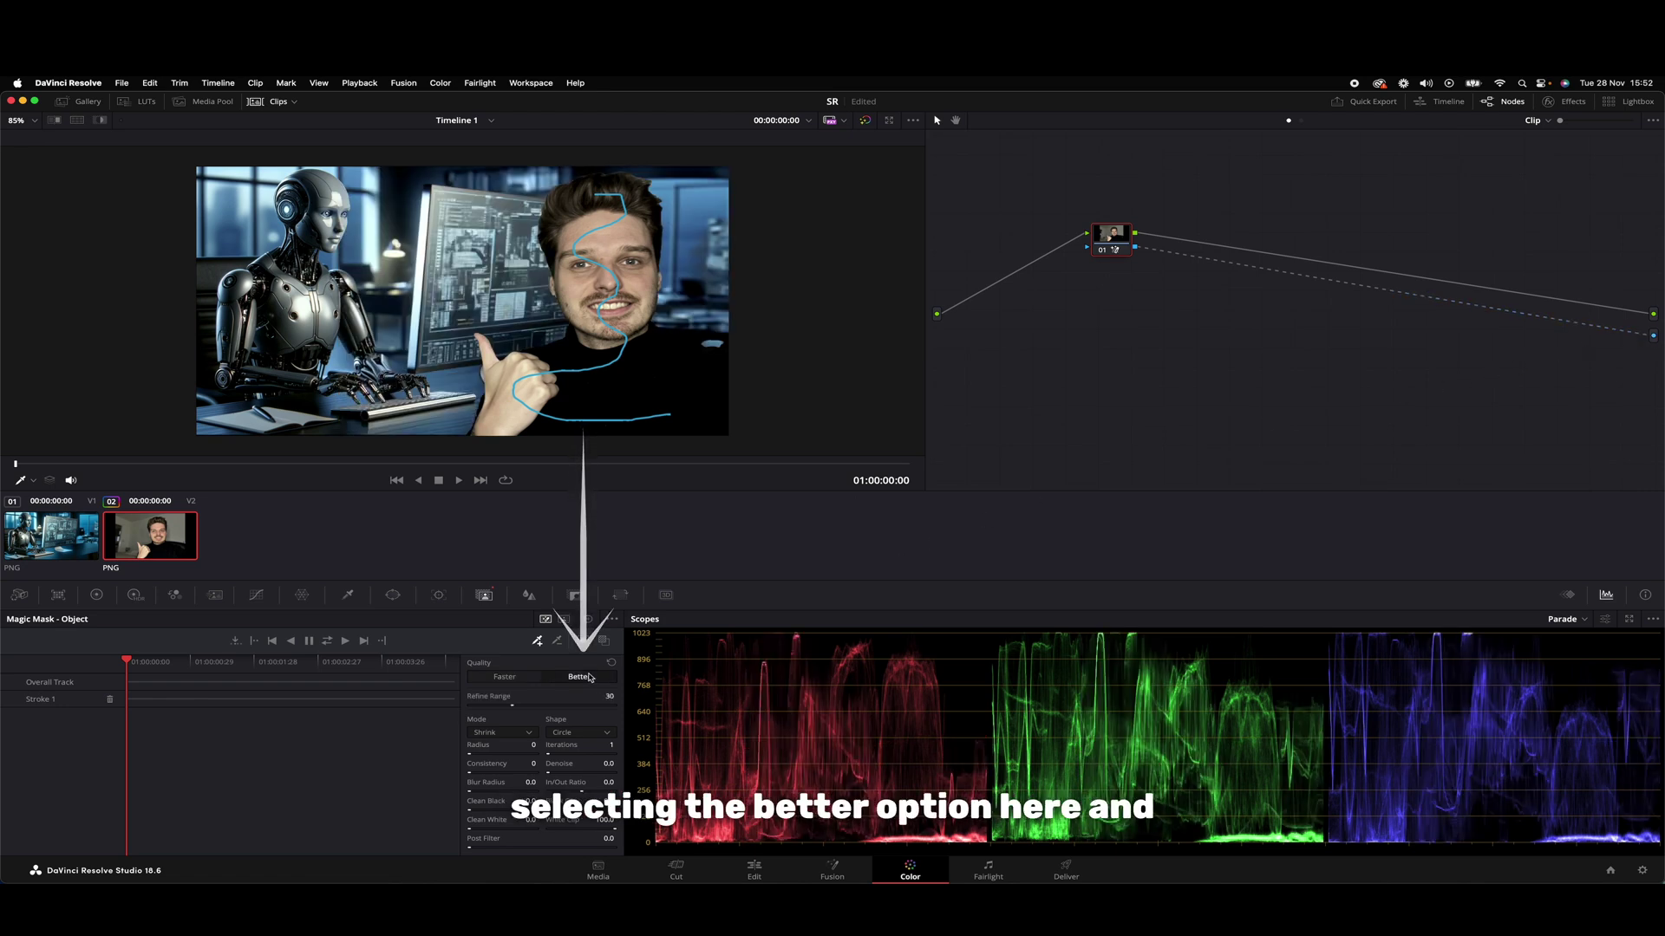
left_click_drag(512, 705, 614, 705)
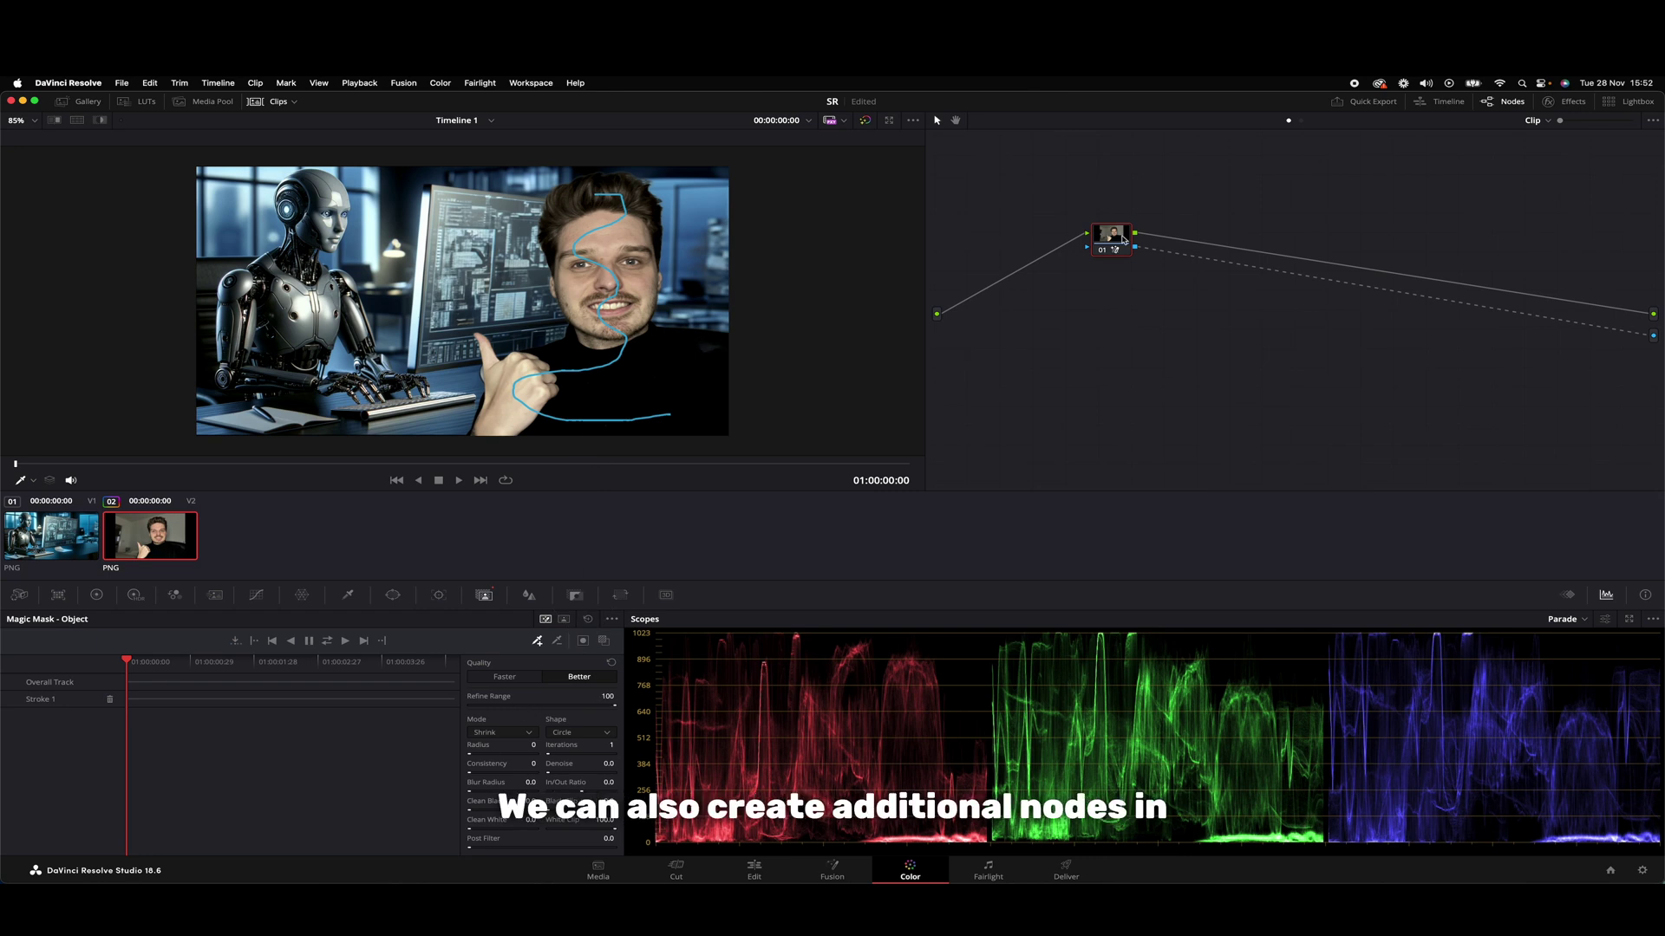
Step: Add a serial node after the mask and sample the face's skin hue in Color Warper
key("alt+s")
left_click_drag(1177, 239, 1185, 233)
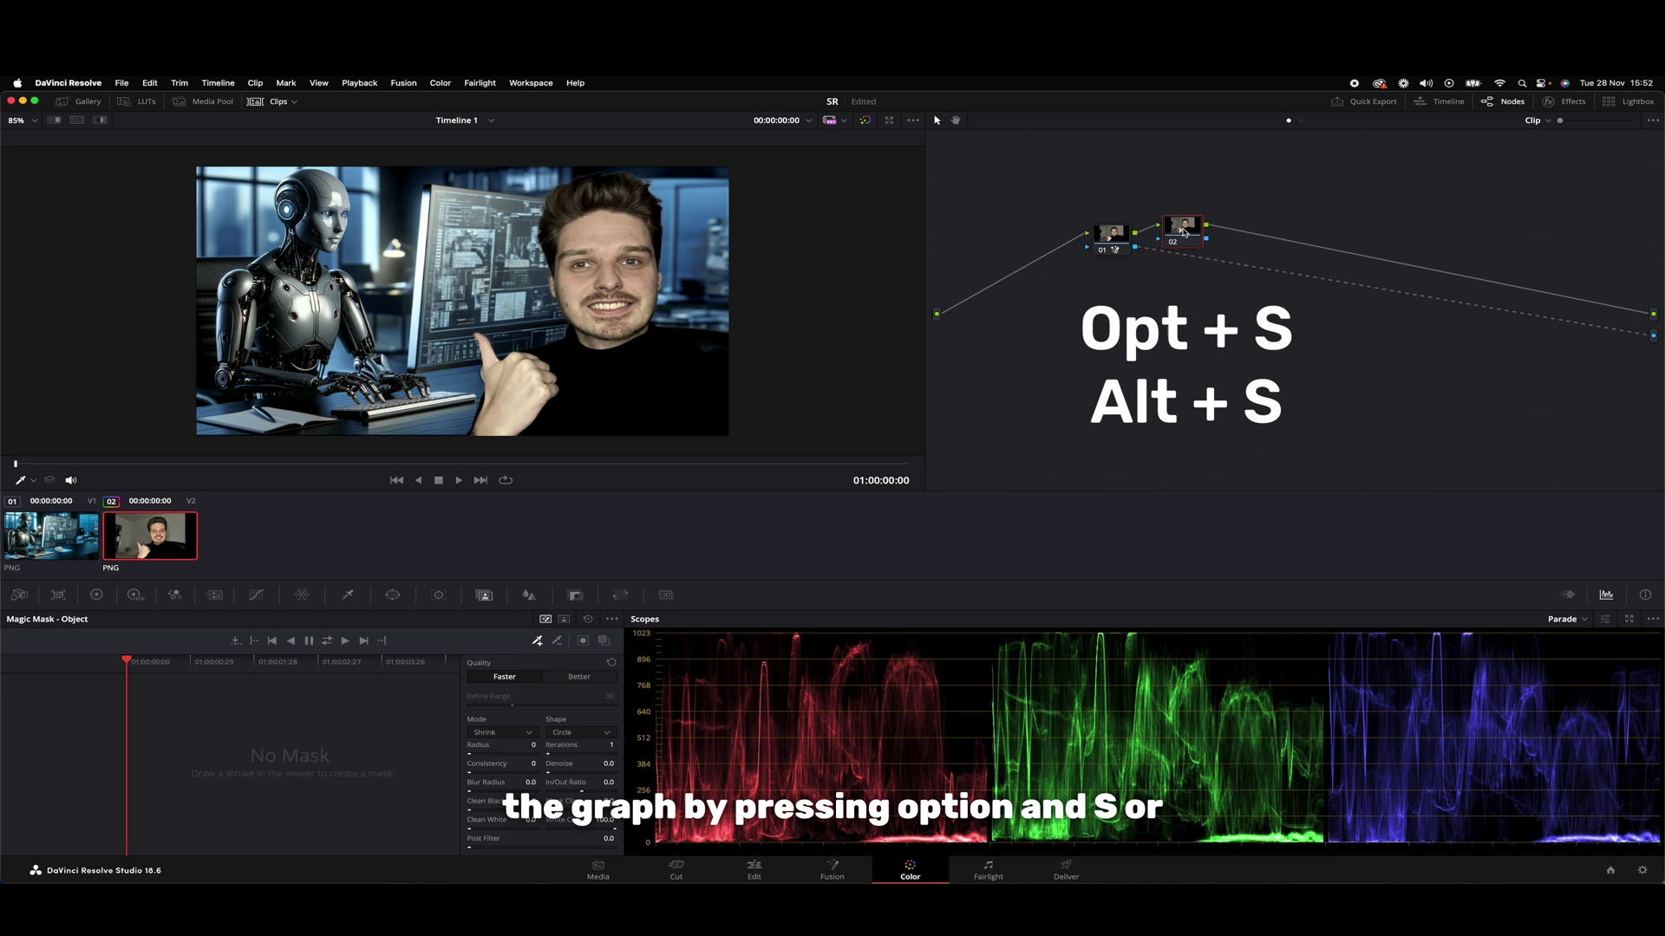
left_click(302, 595)
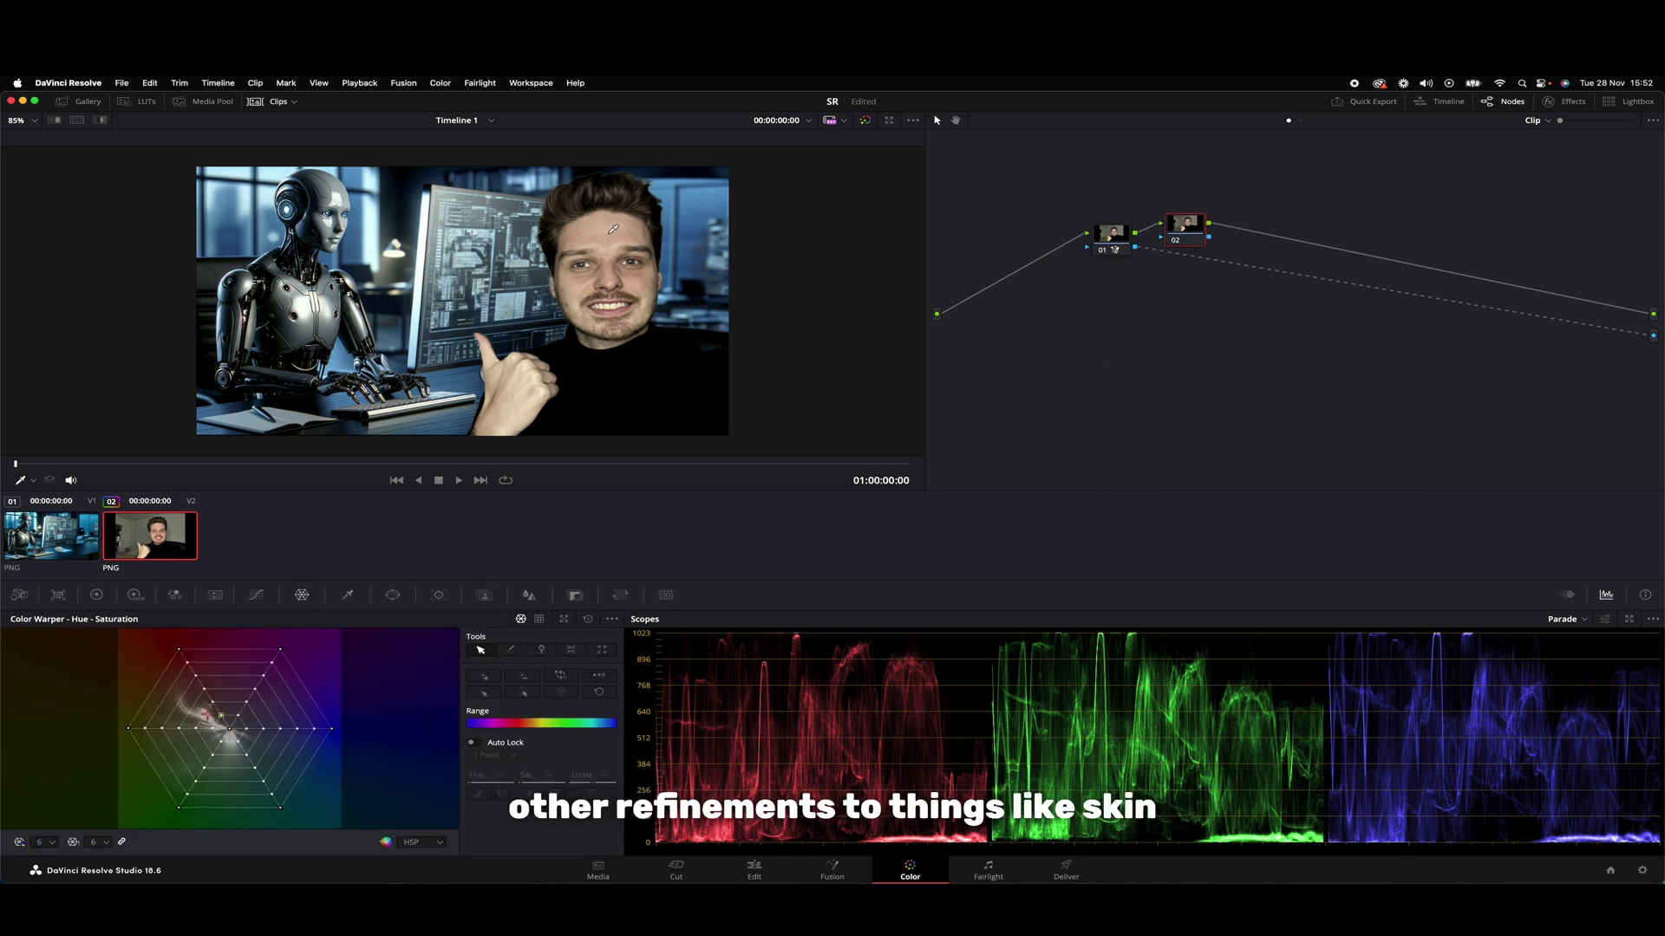
left_click(615, 227)
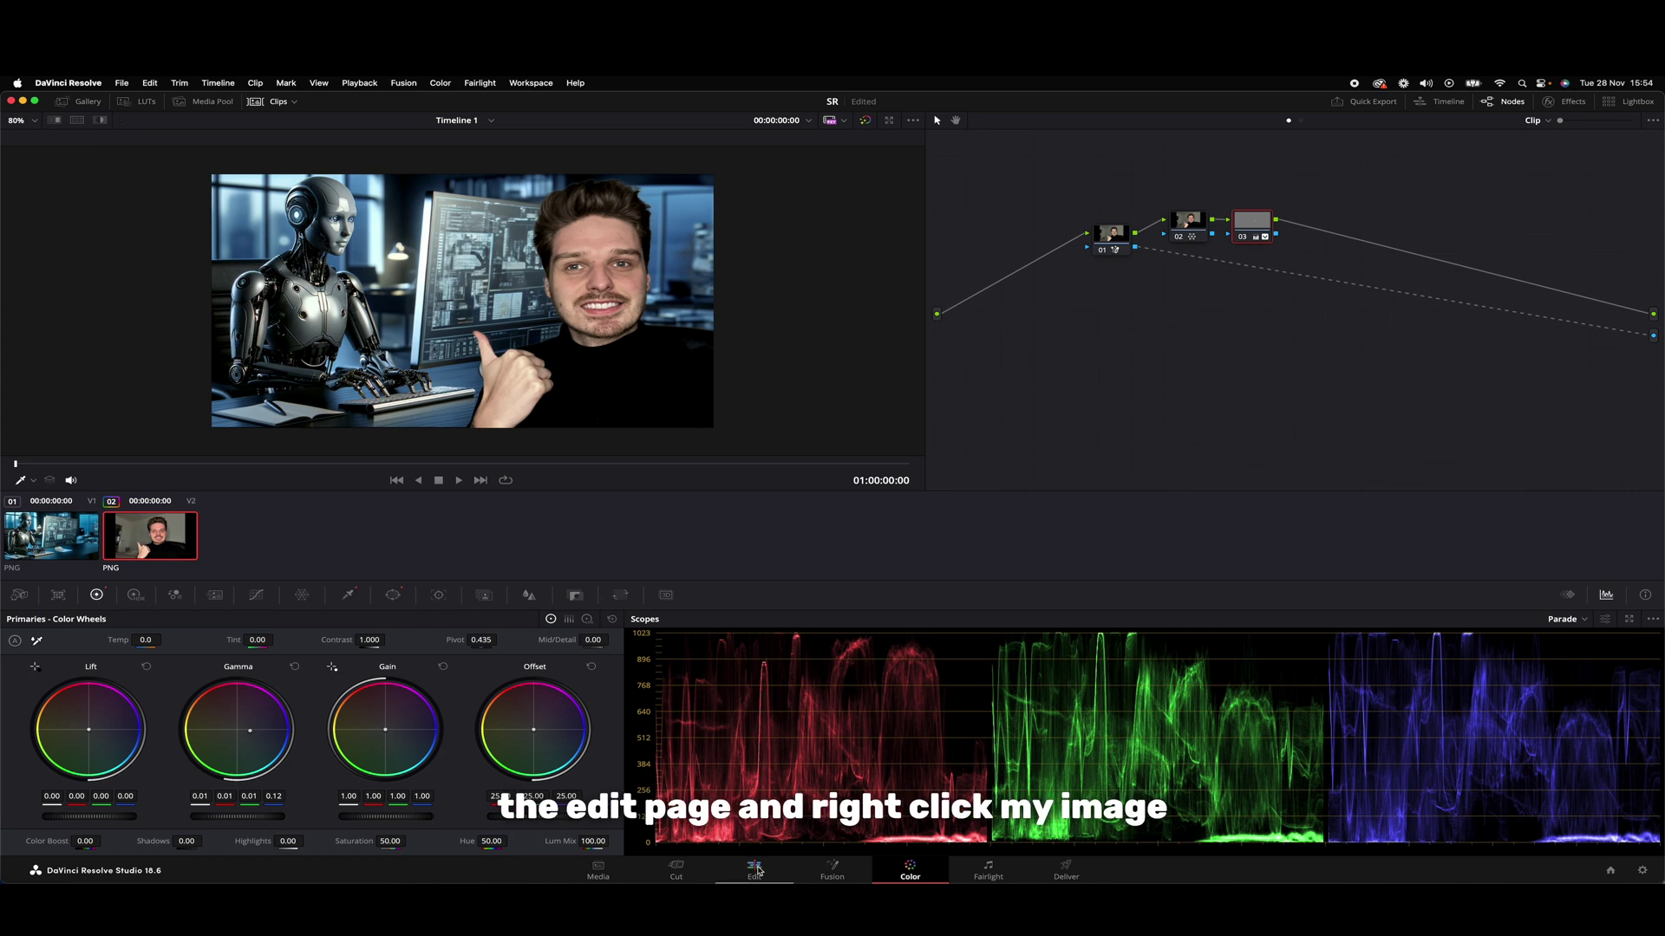
Step: On the Edit page, turn the person's clip into Compound Clip 1
left_click(755, 870)
right_click(611, 593)
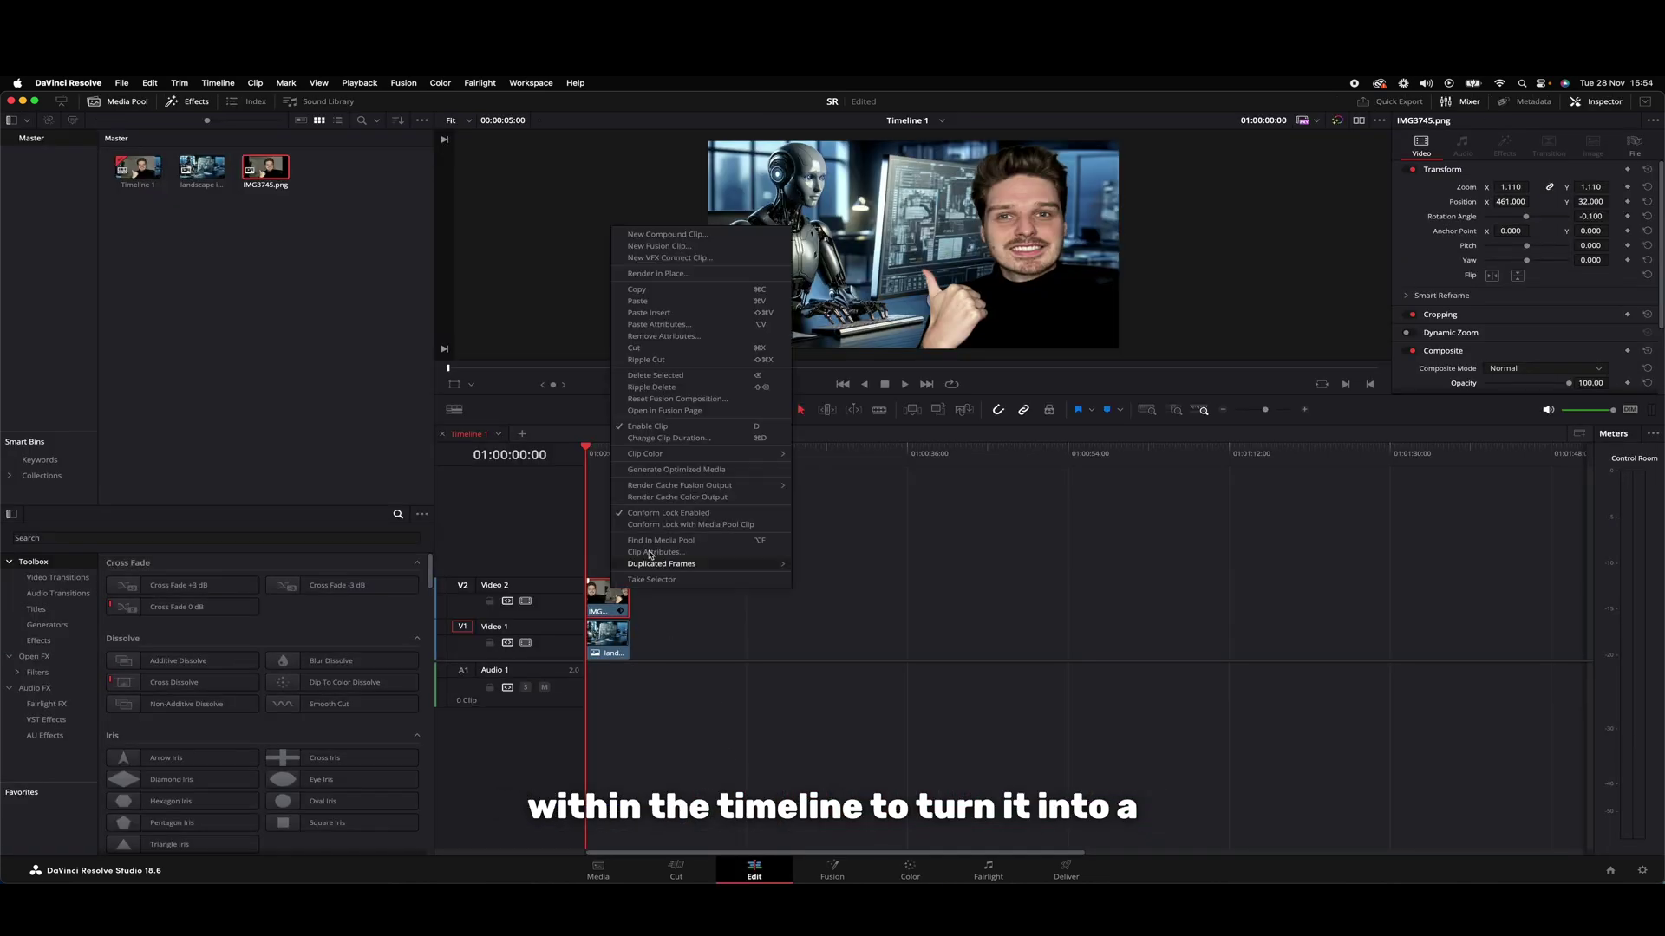
left_click(680, 234)
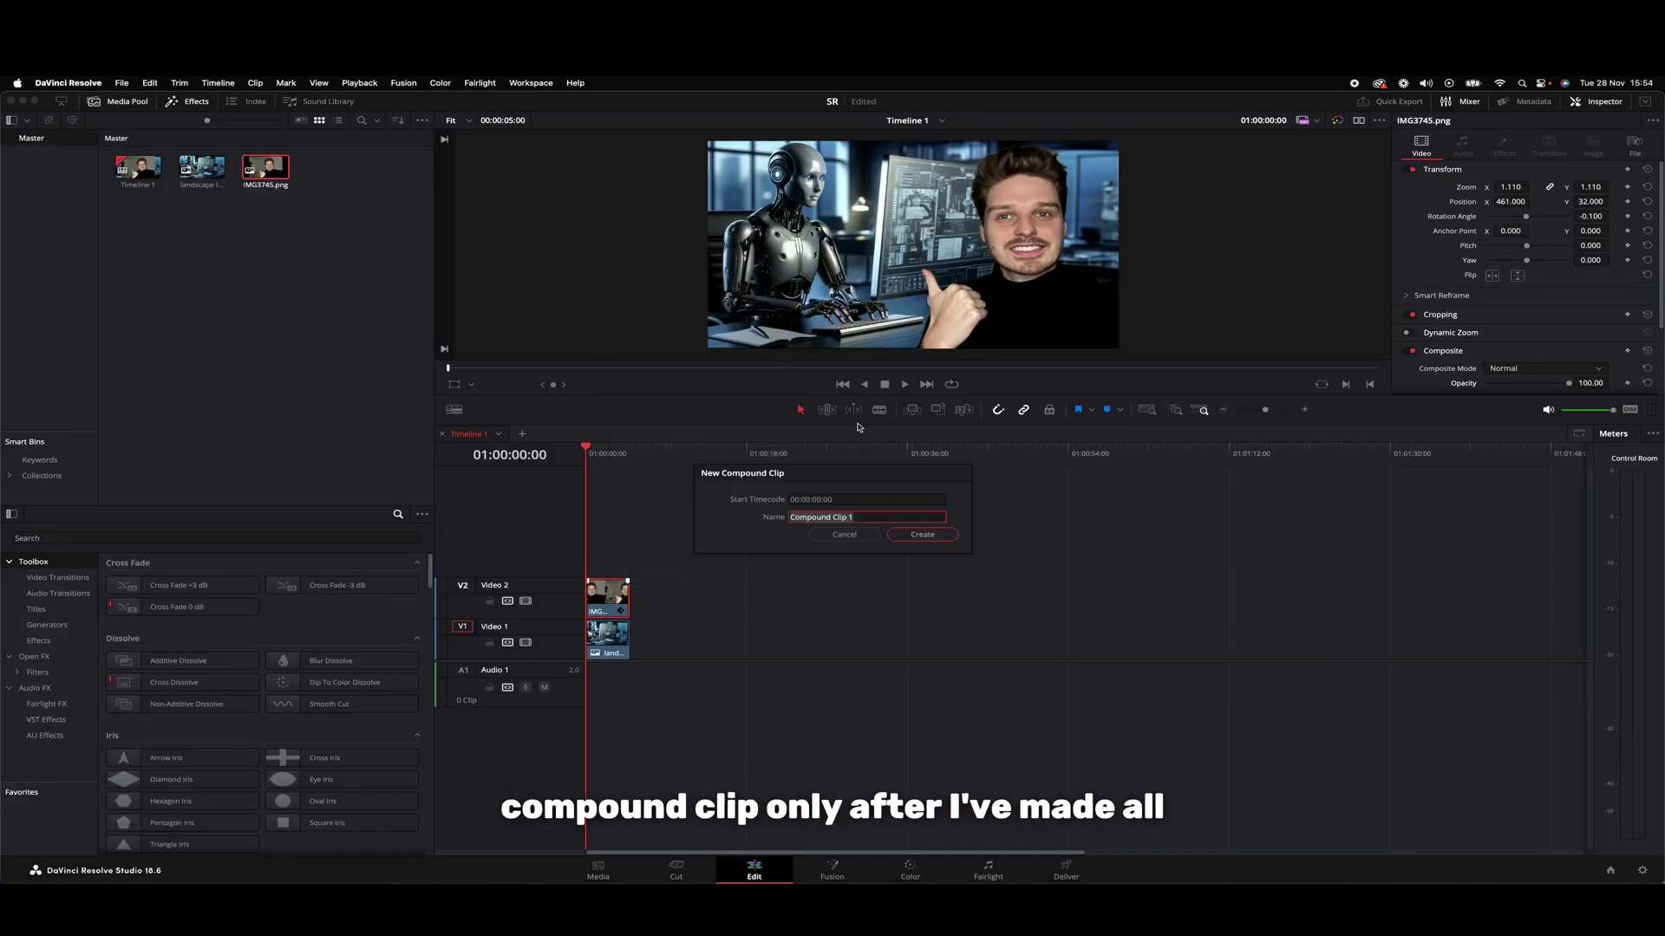
left_click(921, 535)
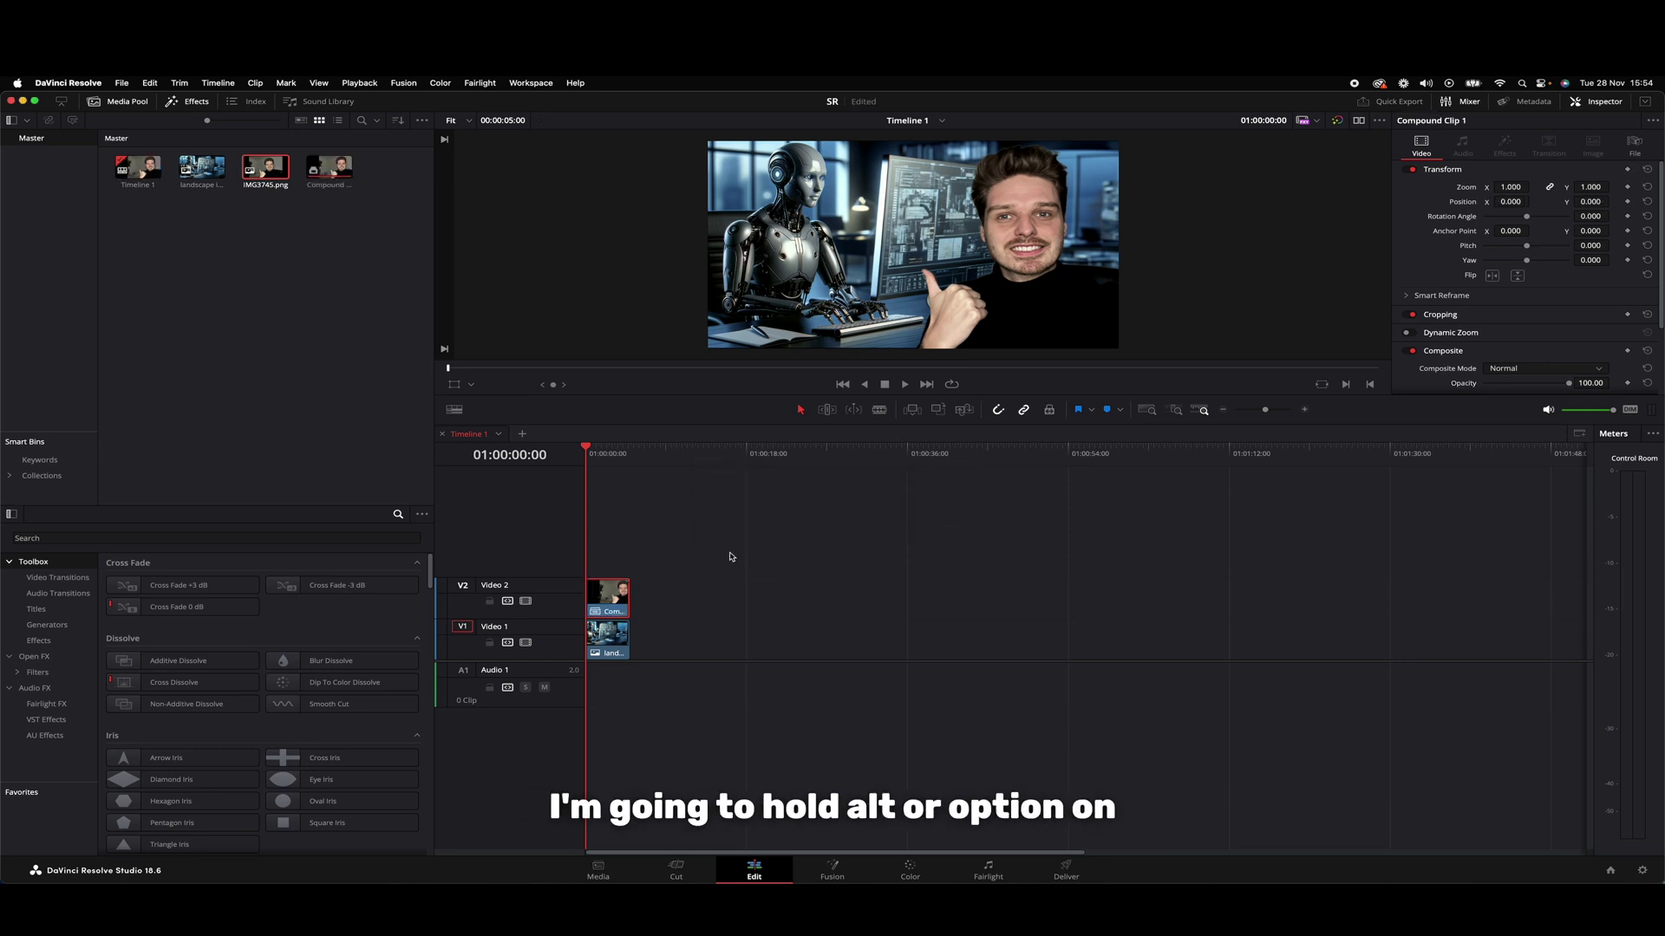
Step: Duplicate the compound clip onto the tracks above and tag two copies orange
mouse_move(615, 596)
left_mouse_down()
mouse_move(597, 525)
mouse_move(609, 608)
mouse_move(613, 595)
left_mouse_up()
right_click(613, 594)
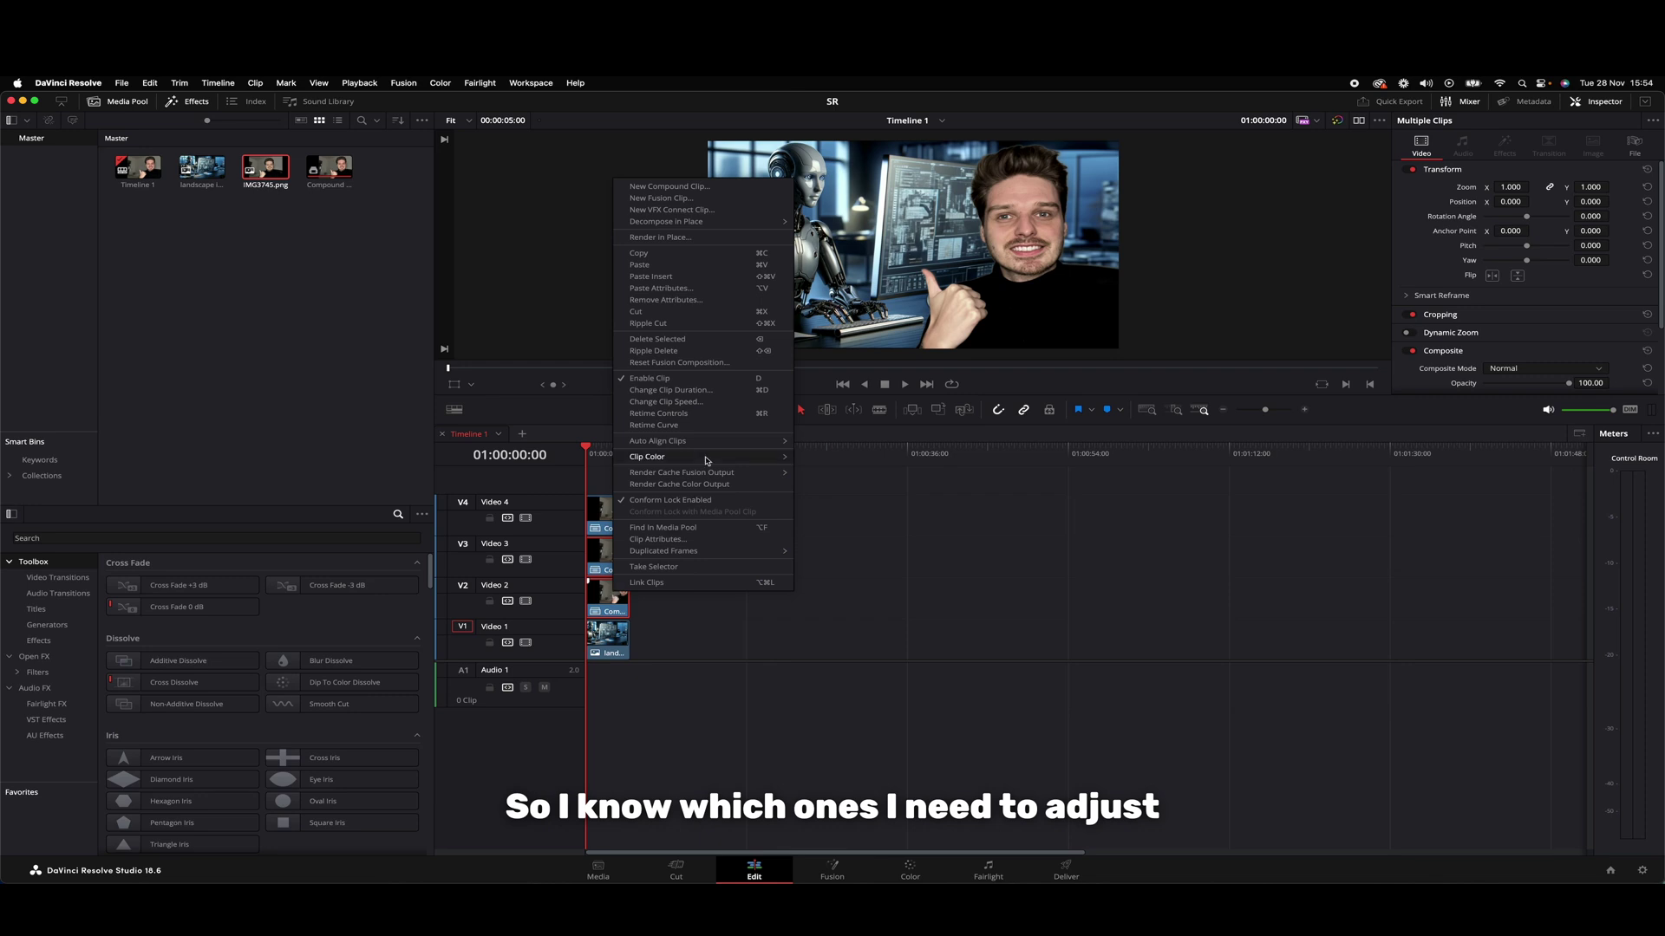
mouse_move(707, 460)
left_click(824, 472)
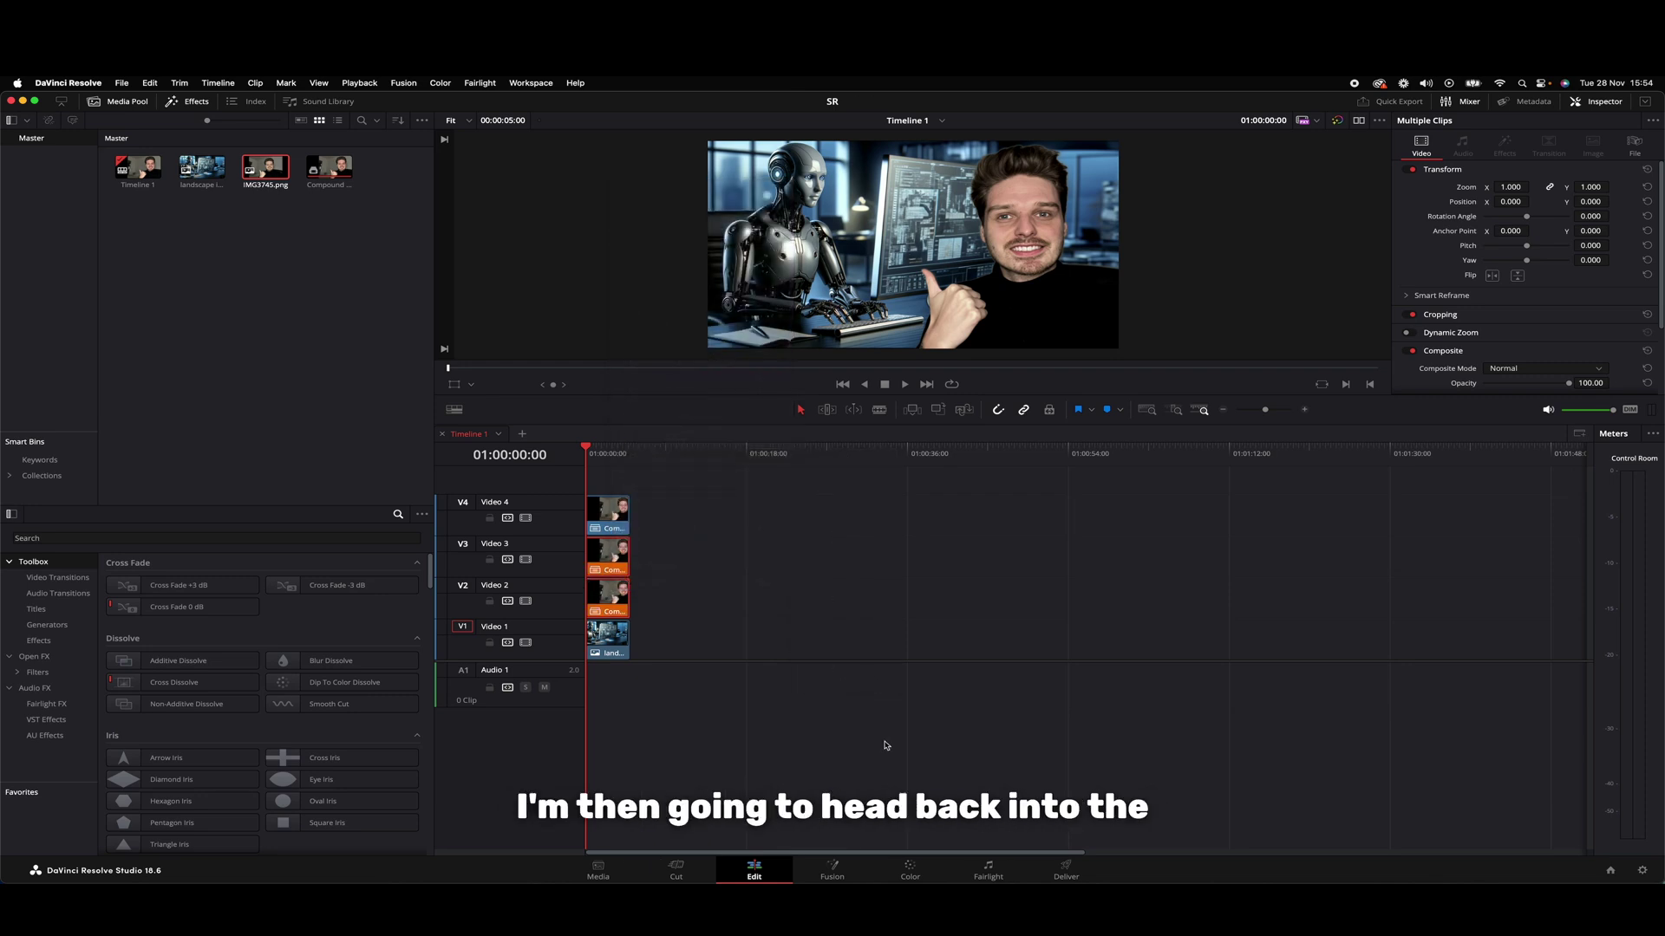
Step: On the Color page, select the third clip and drag the Lift master wheel fully up
left_click(925, 870)
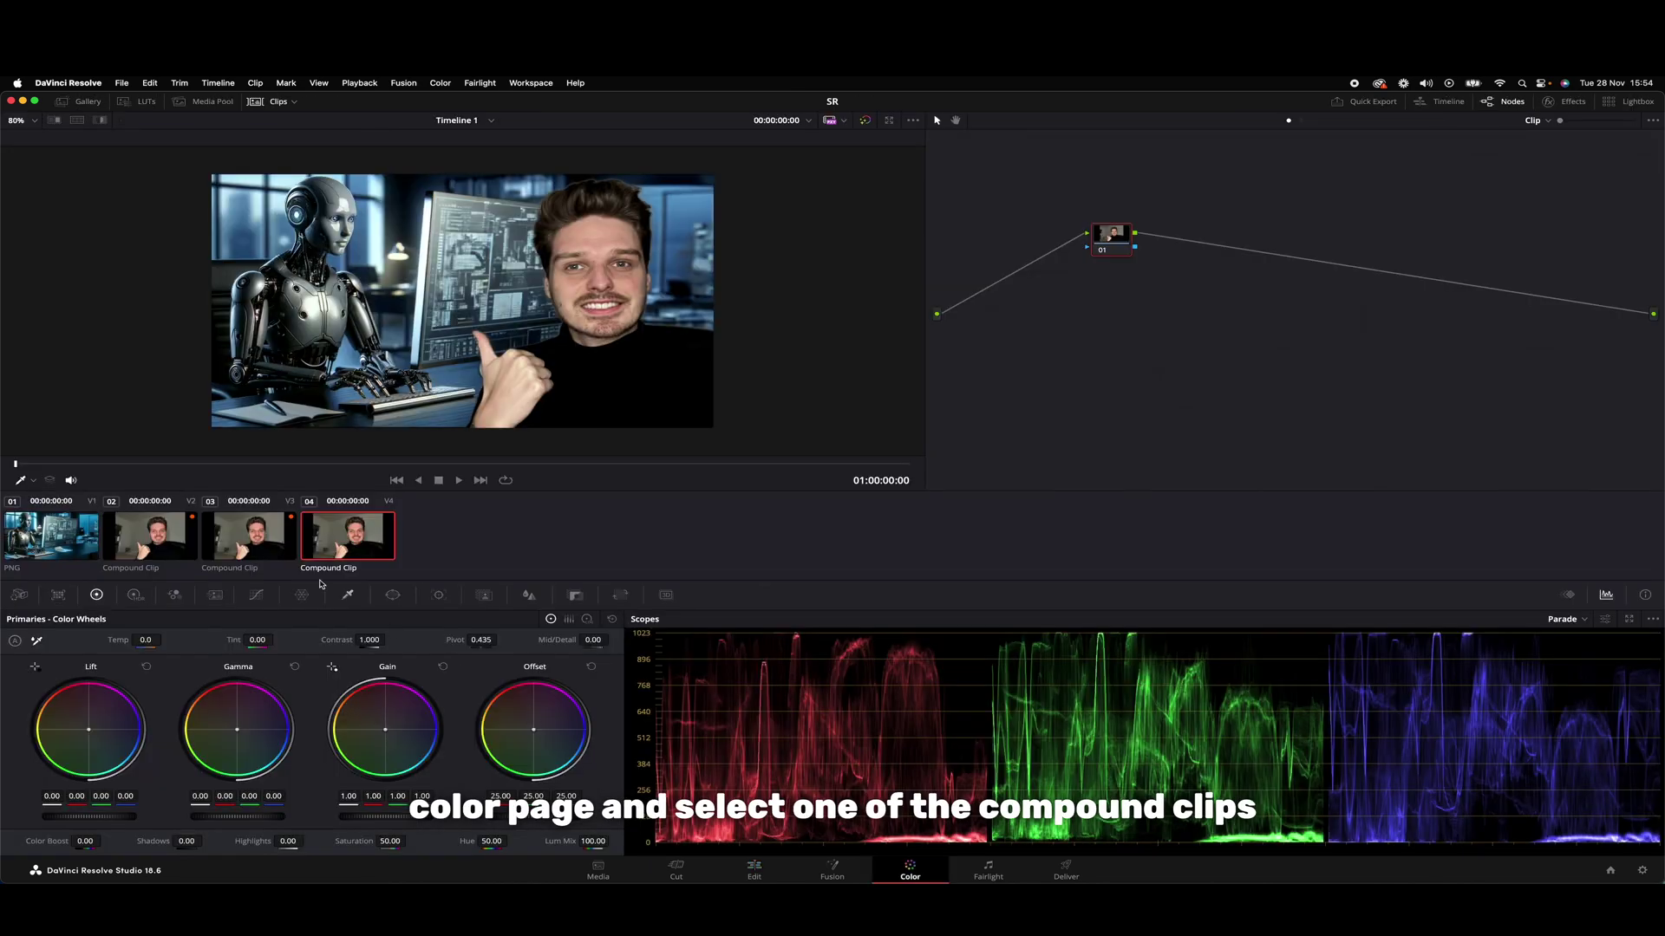
left_click(254, 536)
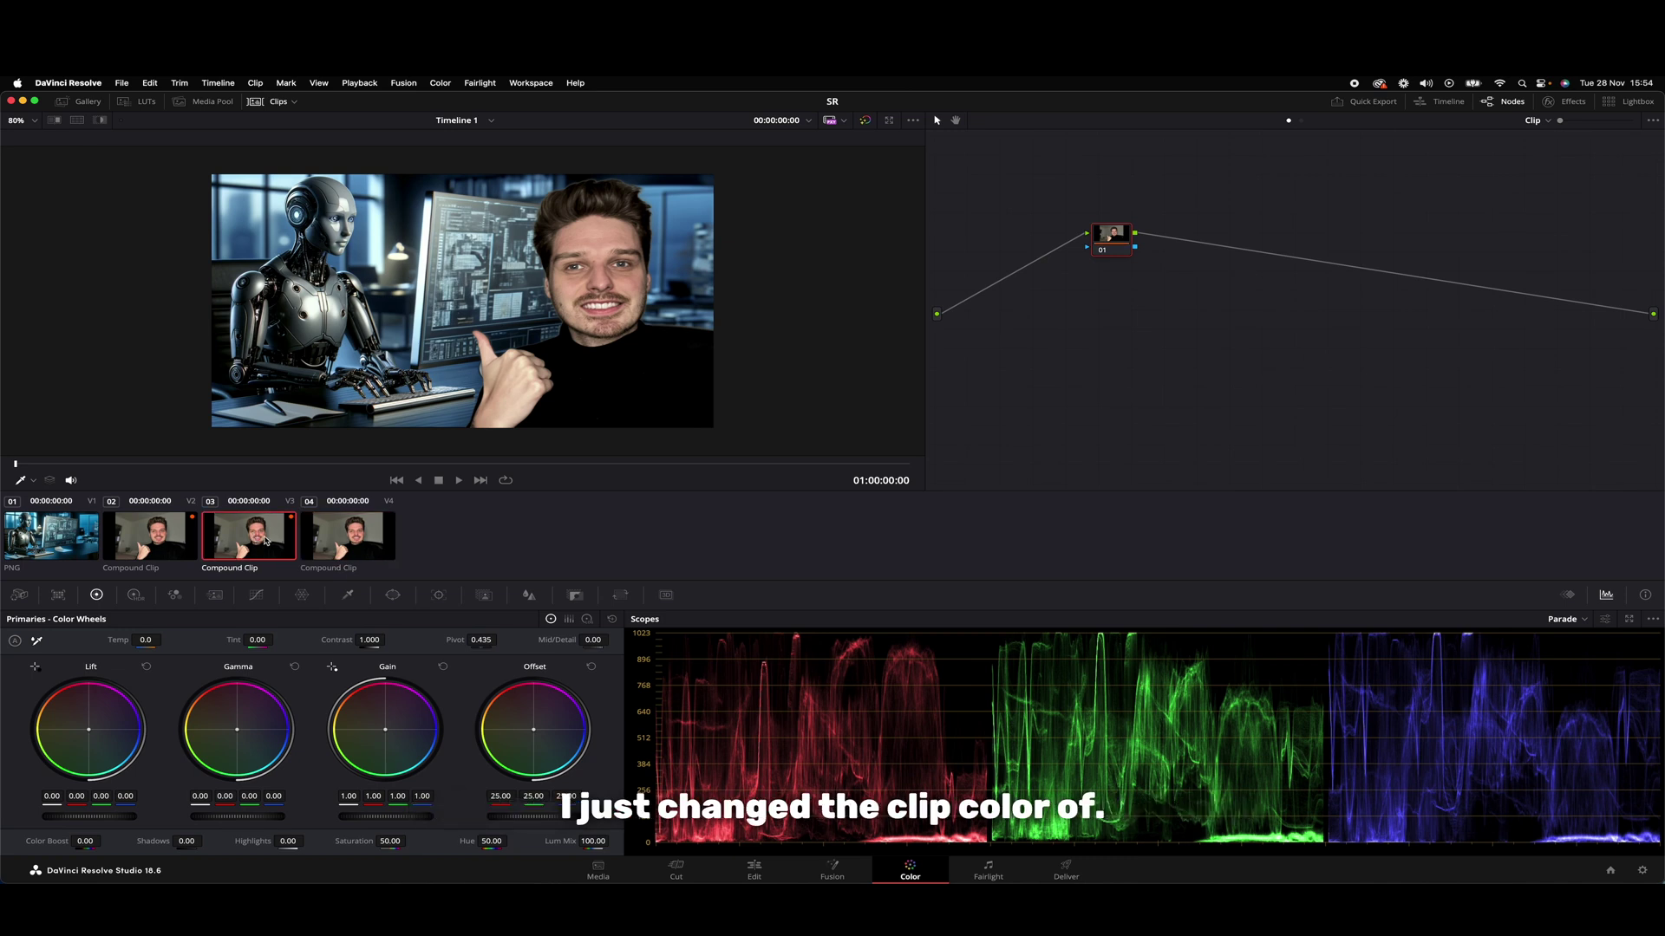
left_click_drag(85, 820, 135, 818)
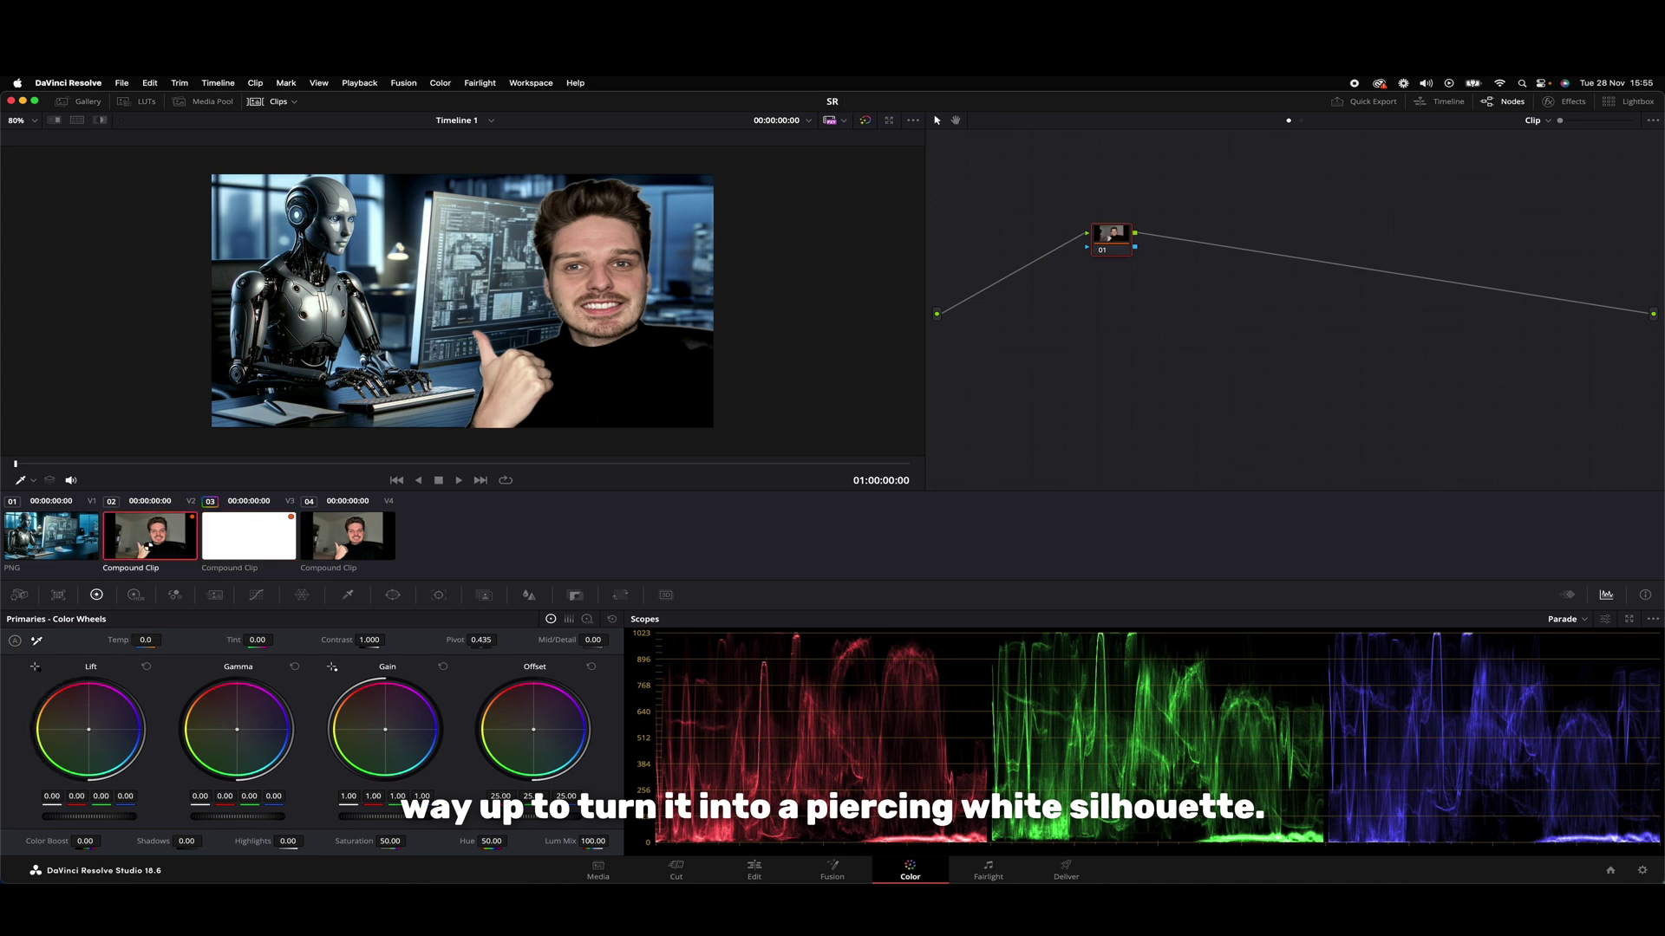
left_click_drag(91, 818, 134, 818)
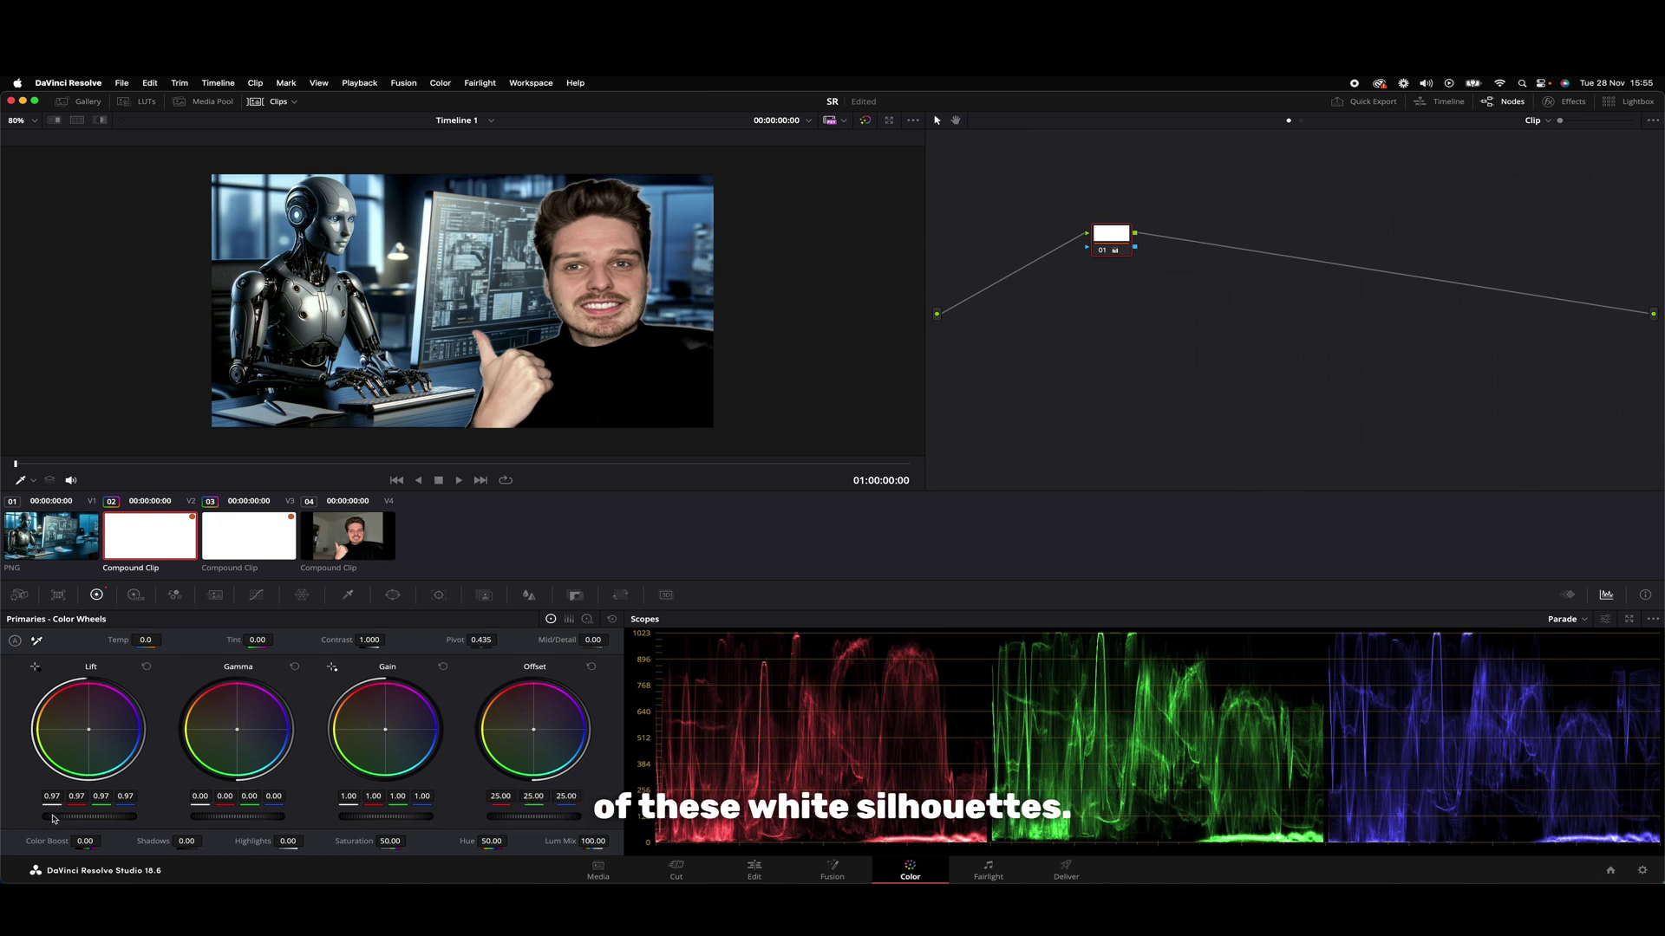
Step: On the edit timeline, nudge both white silhouette copies' Position X slightly sideways to form an outline
left_click(751, 869)
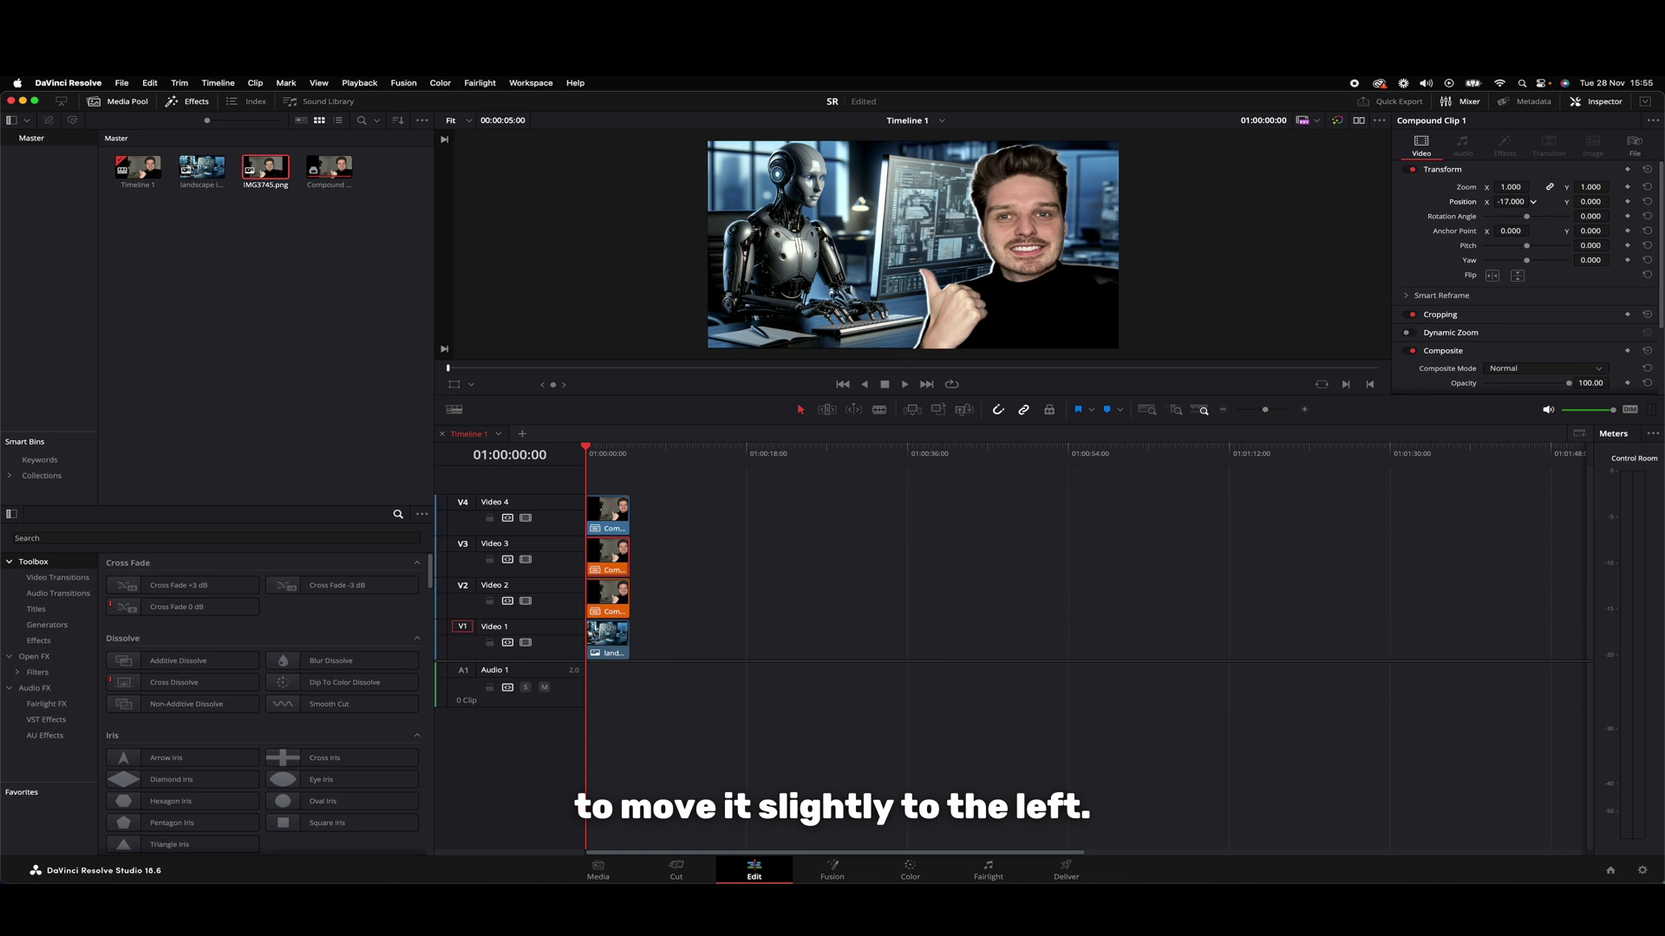
left_click_drag(1513, 201, 1532, 201)
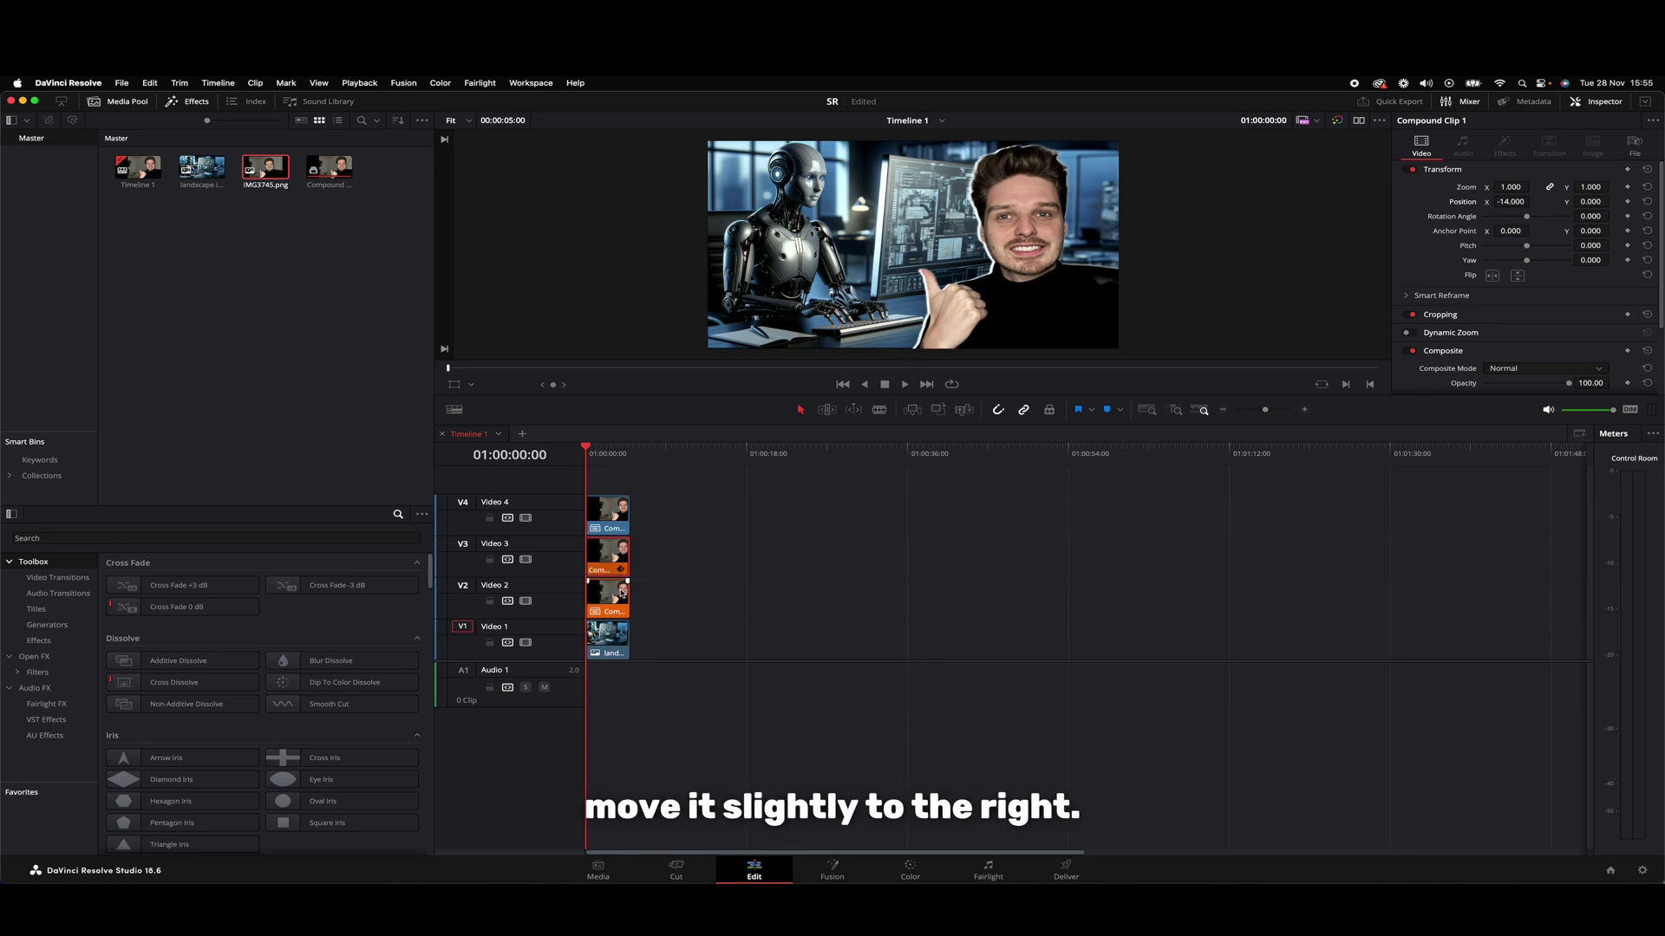
left_click_drag(1511, 202, 1533, 201)
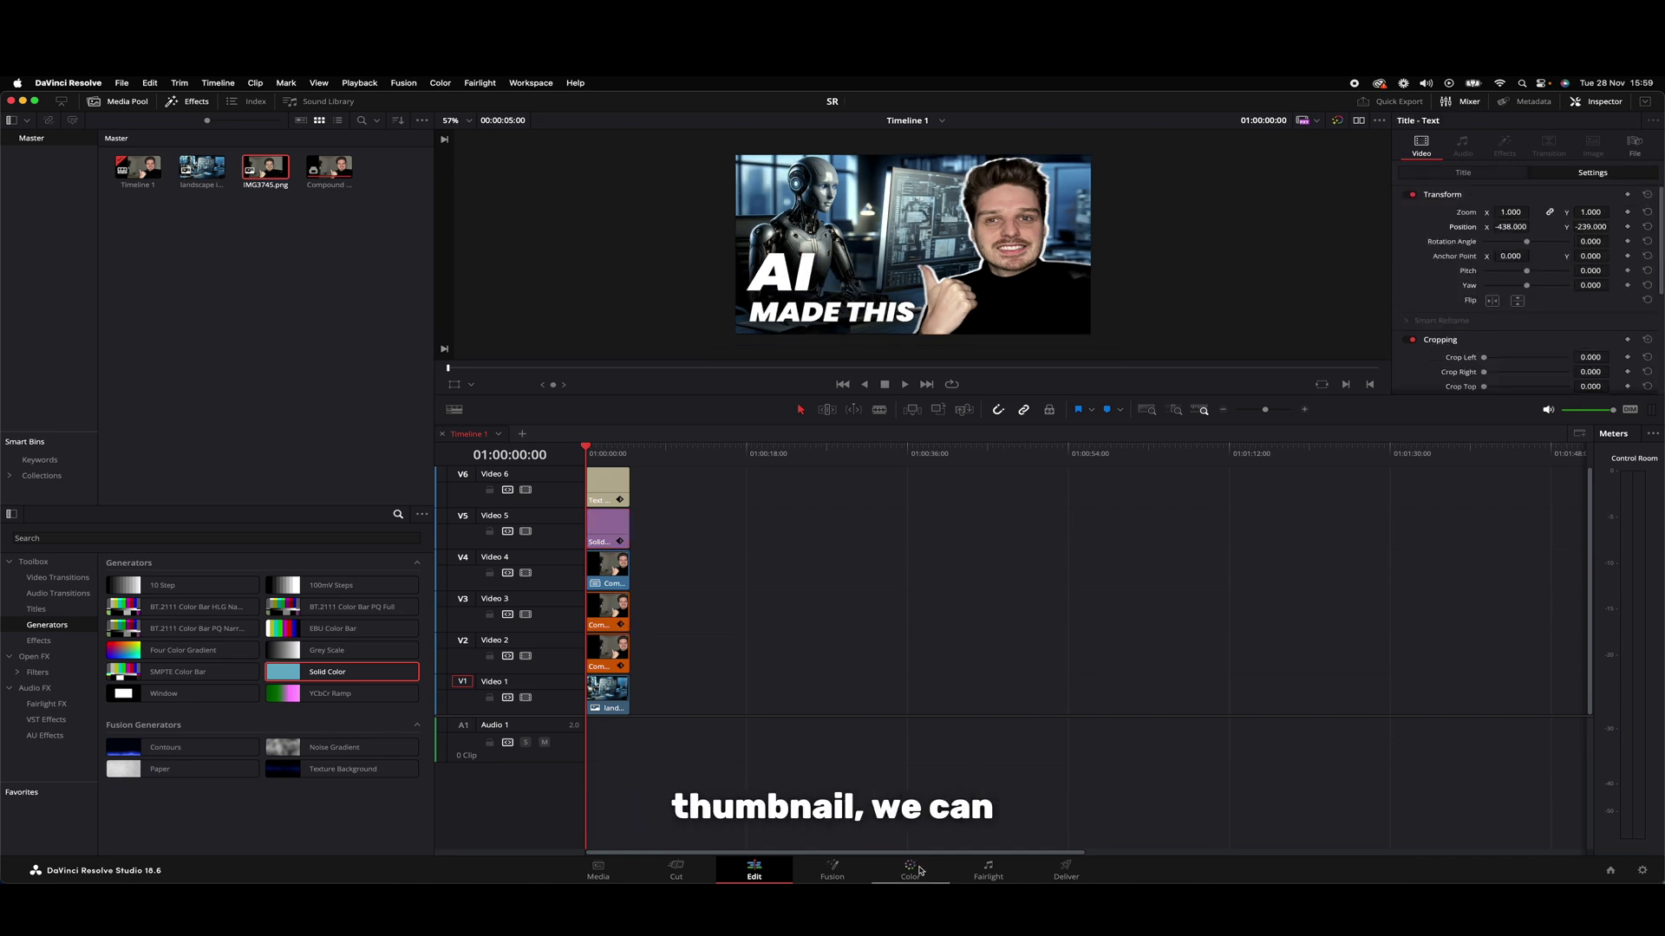
Step: On the Color page, grab the finished thumbnail frame as a still
left_click(909, 869)
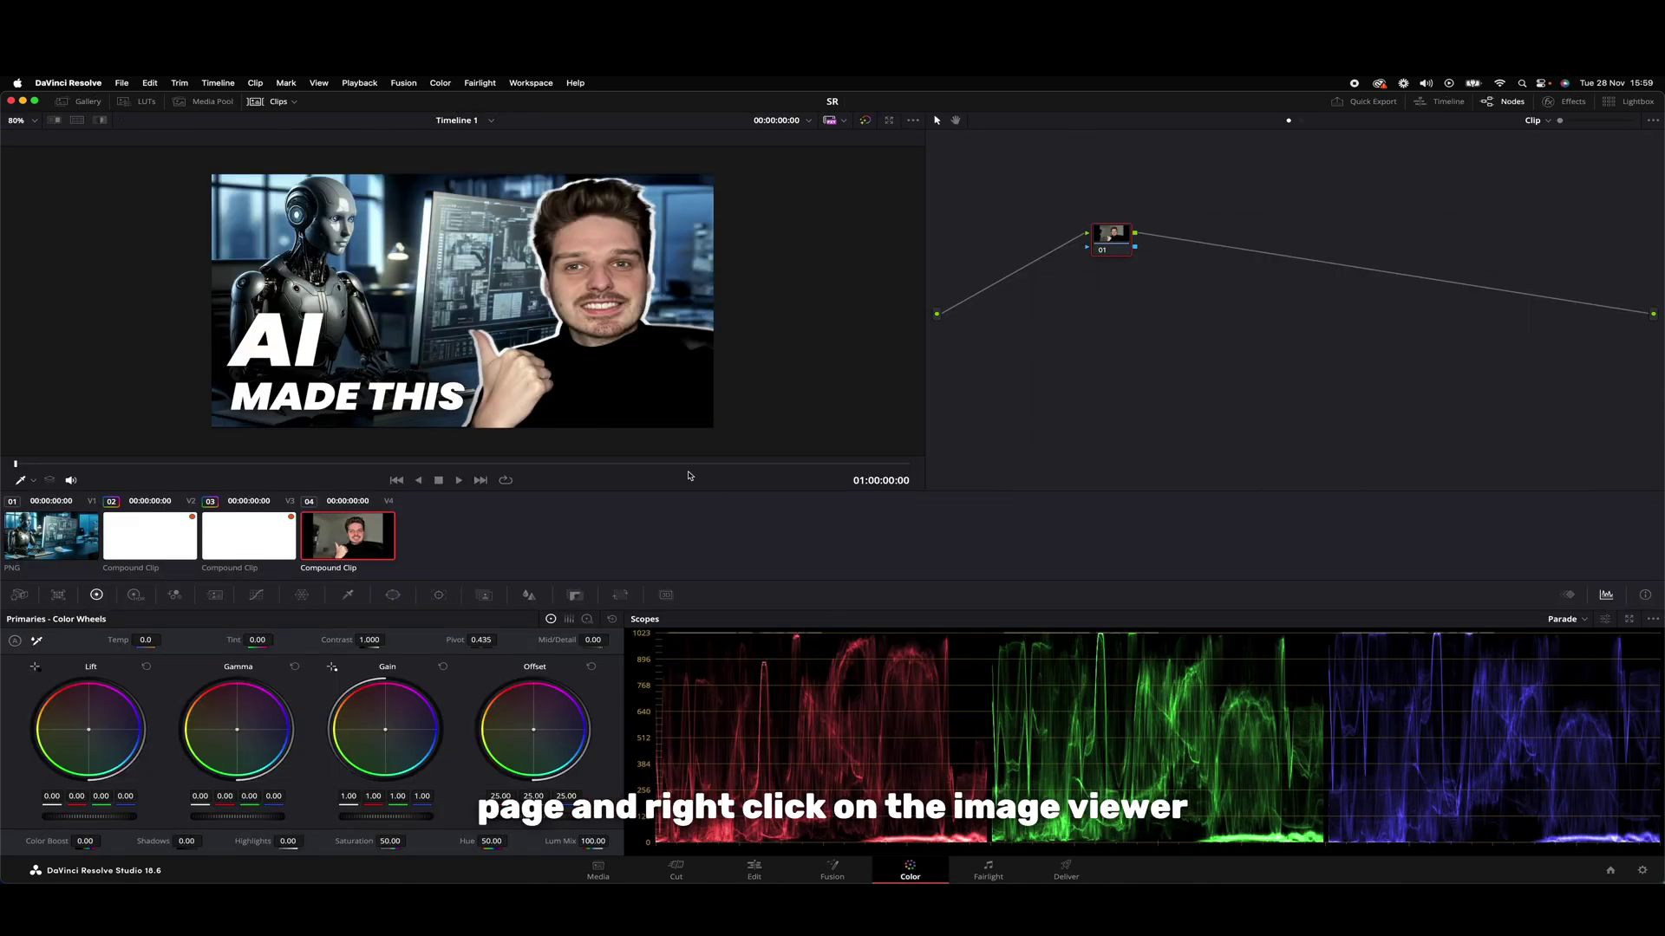
right_click(473, 267)
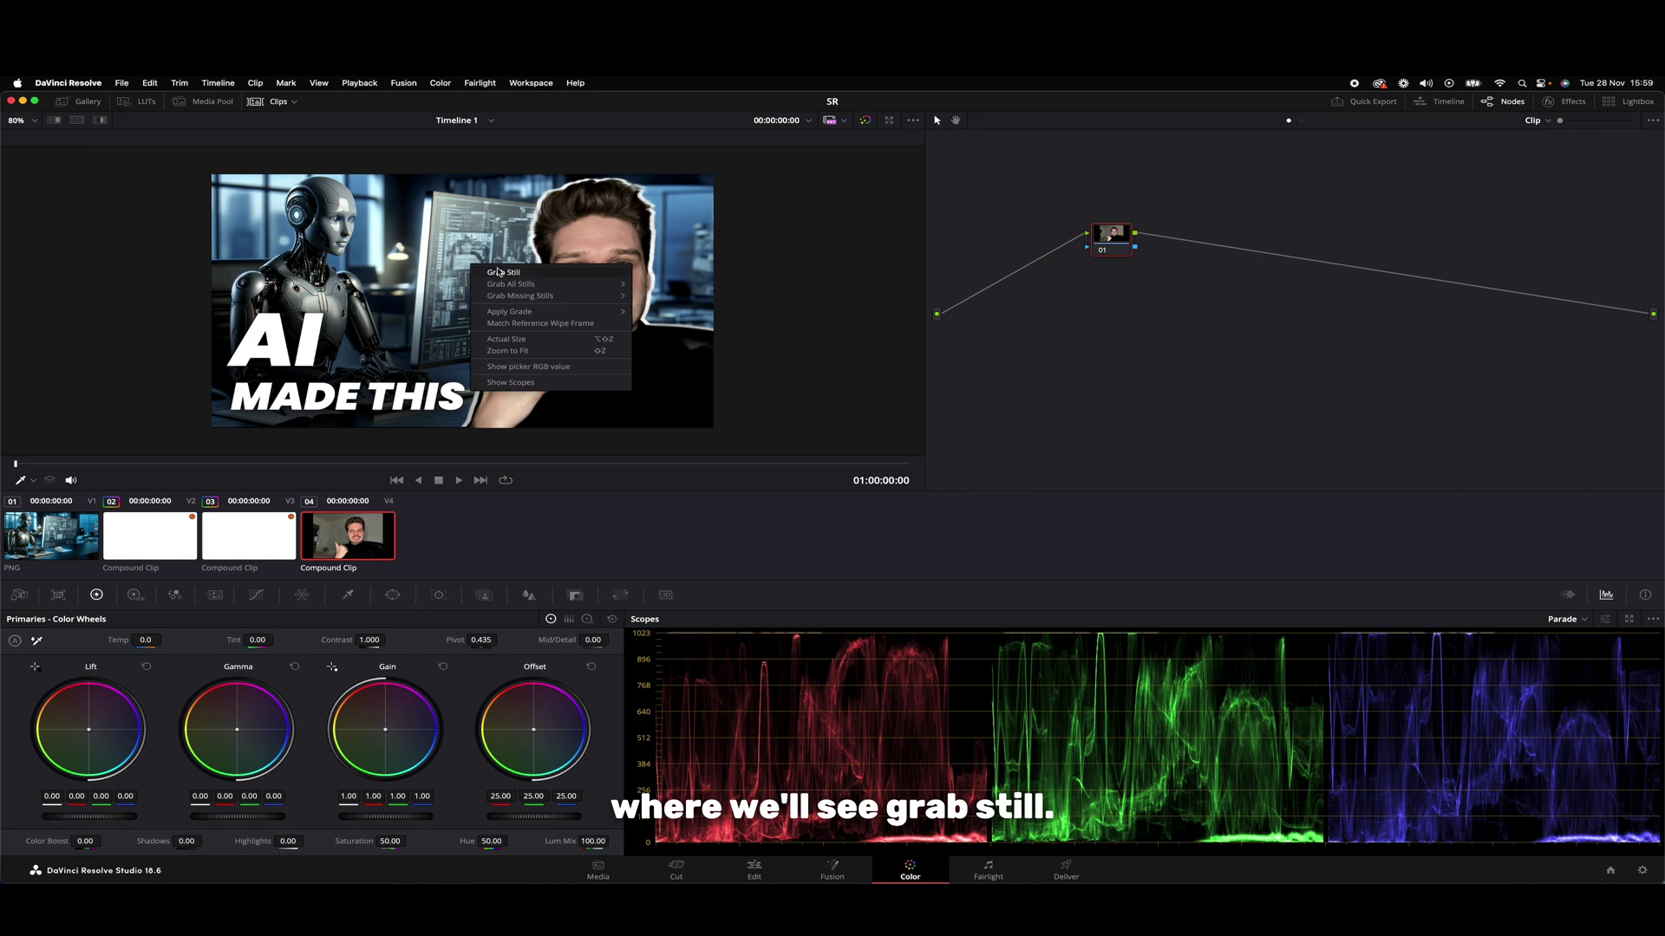
left_click(535, 275)
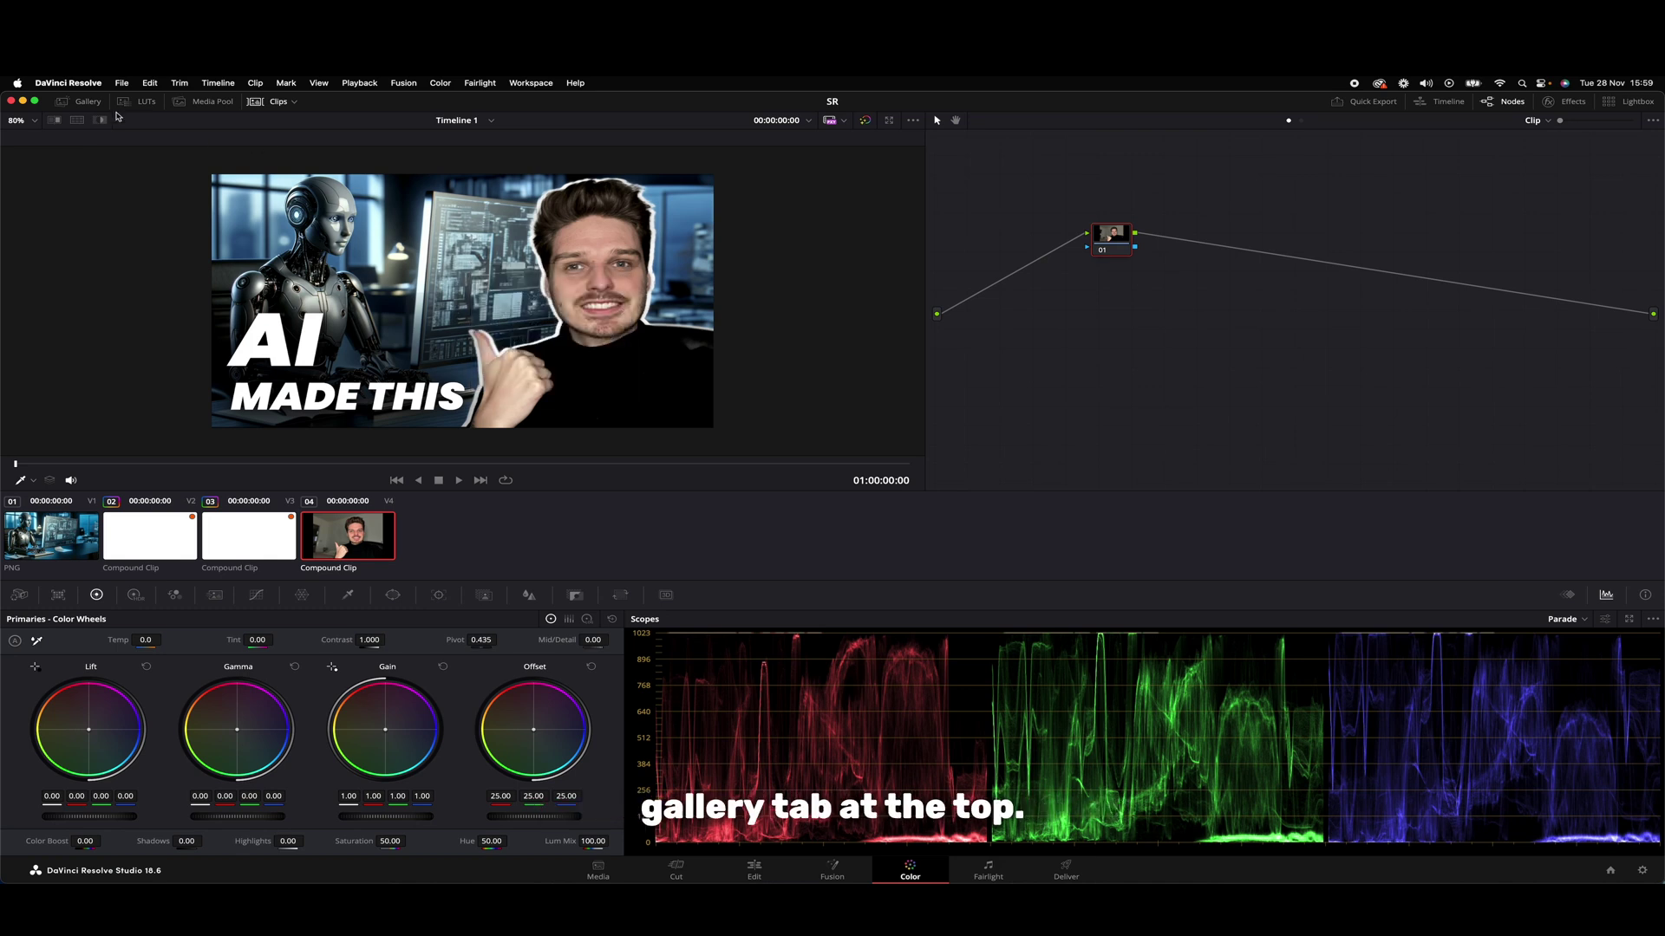
Step: Open the grabbed still from the Gallery for export as an image file
left_click(85, 102)
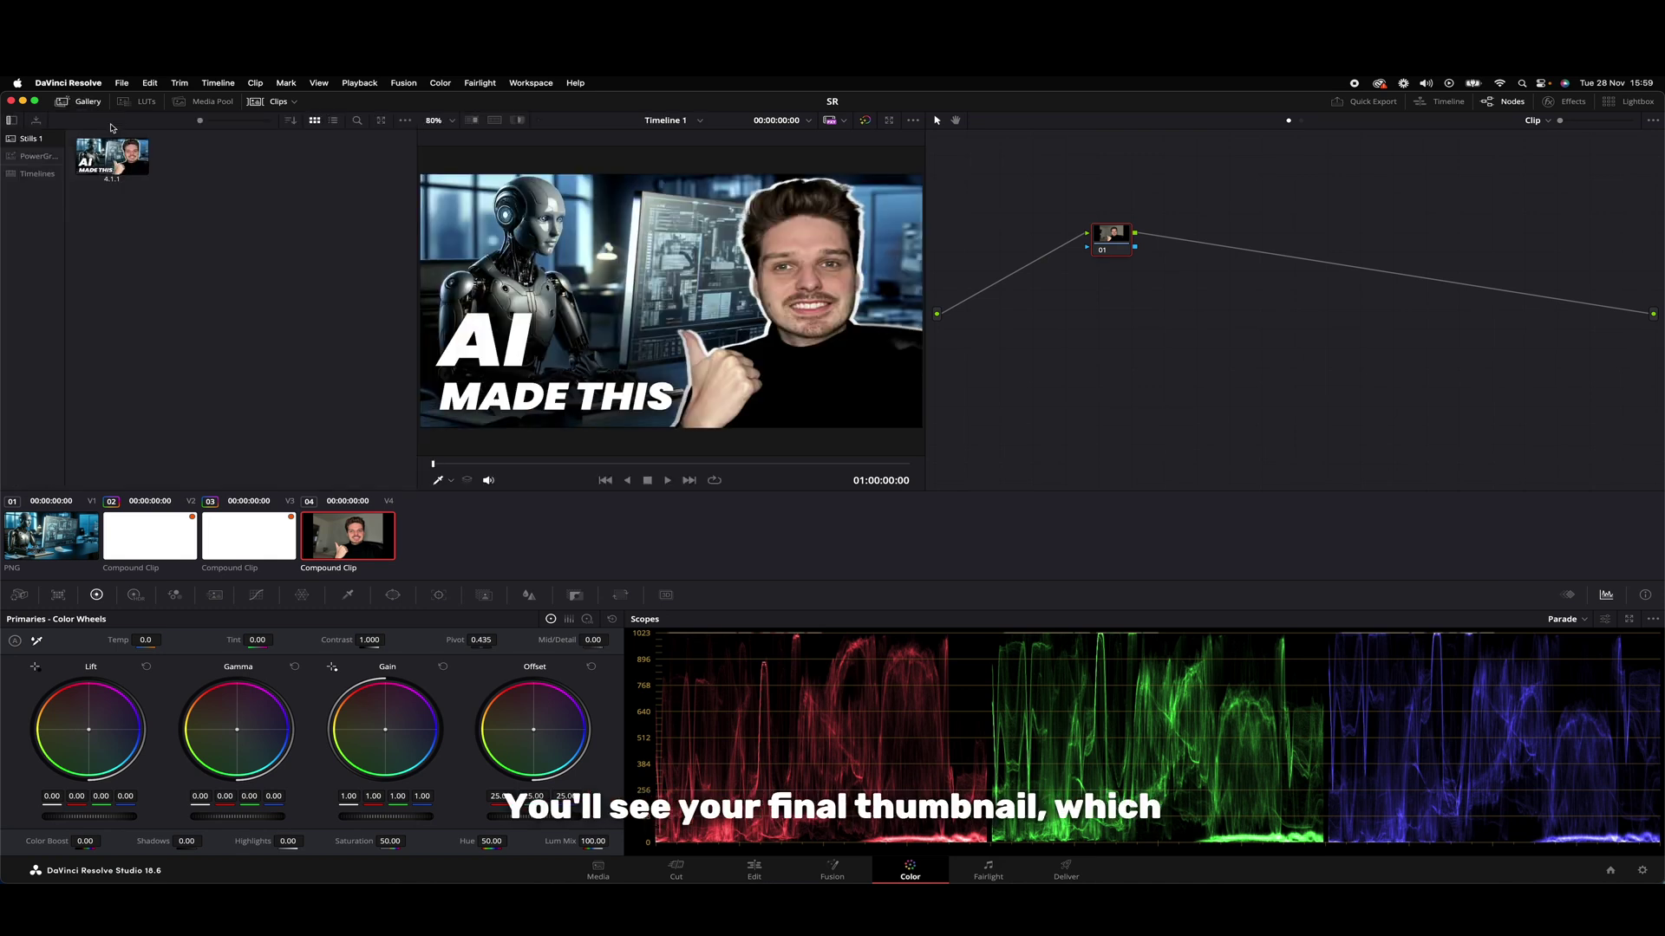
right_click(121, 158)
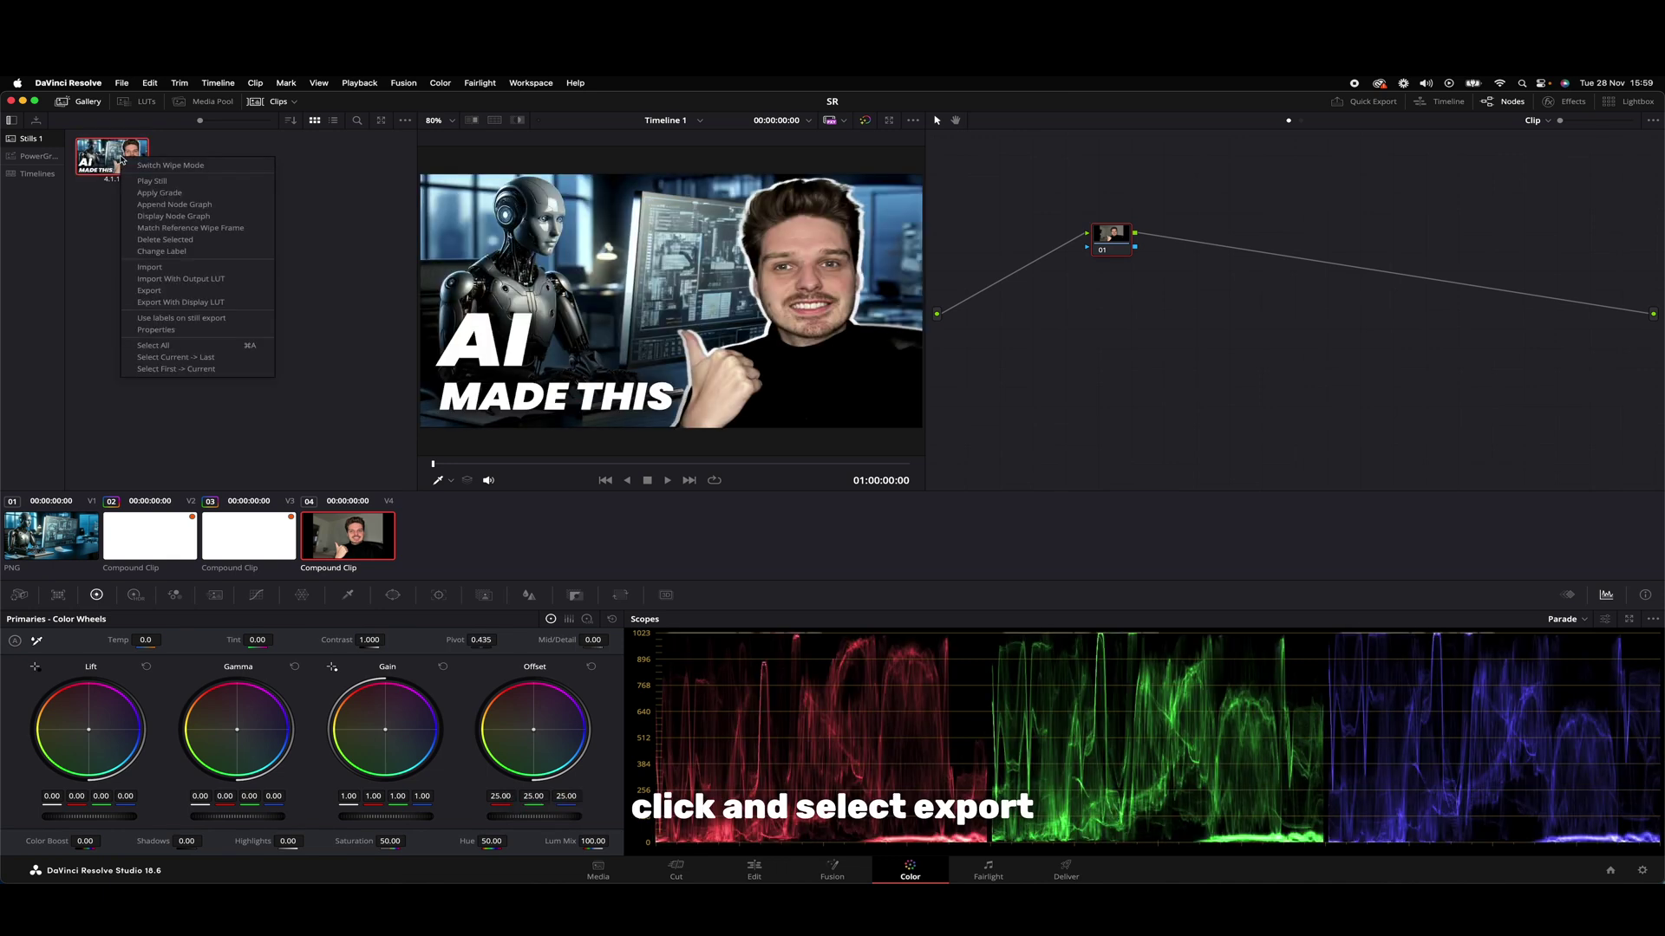
left_click(185, 292)
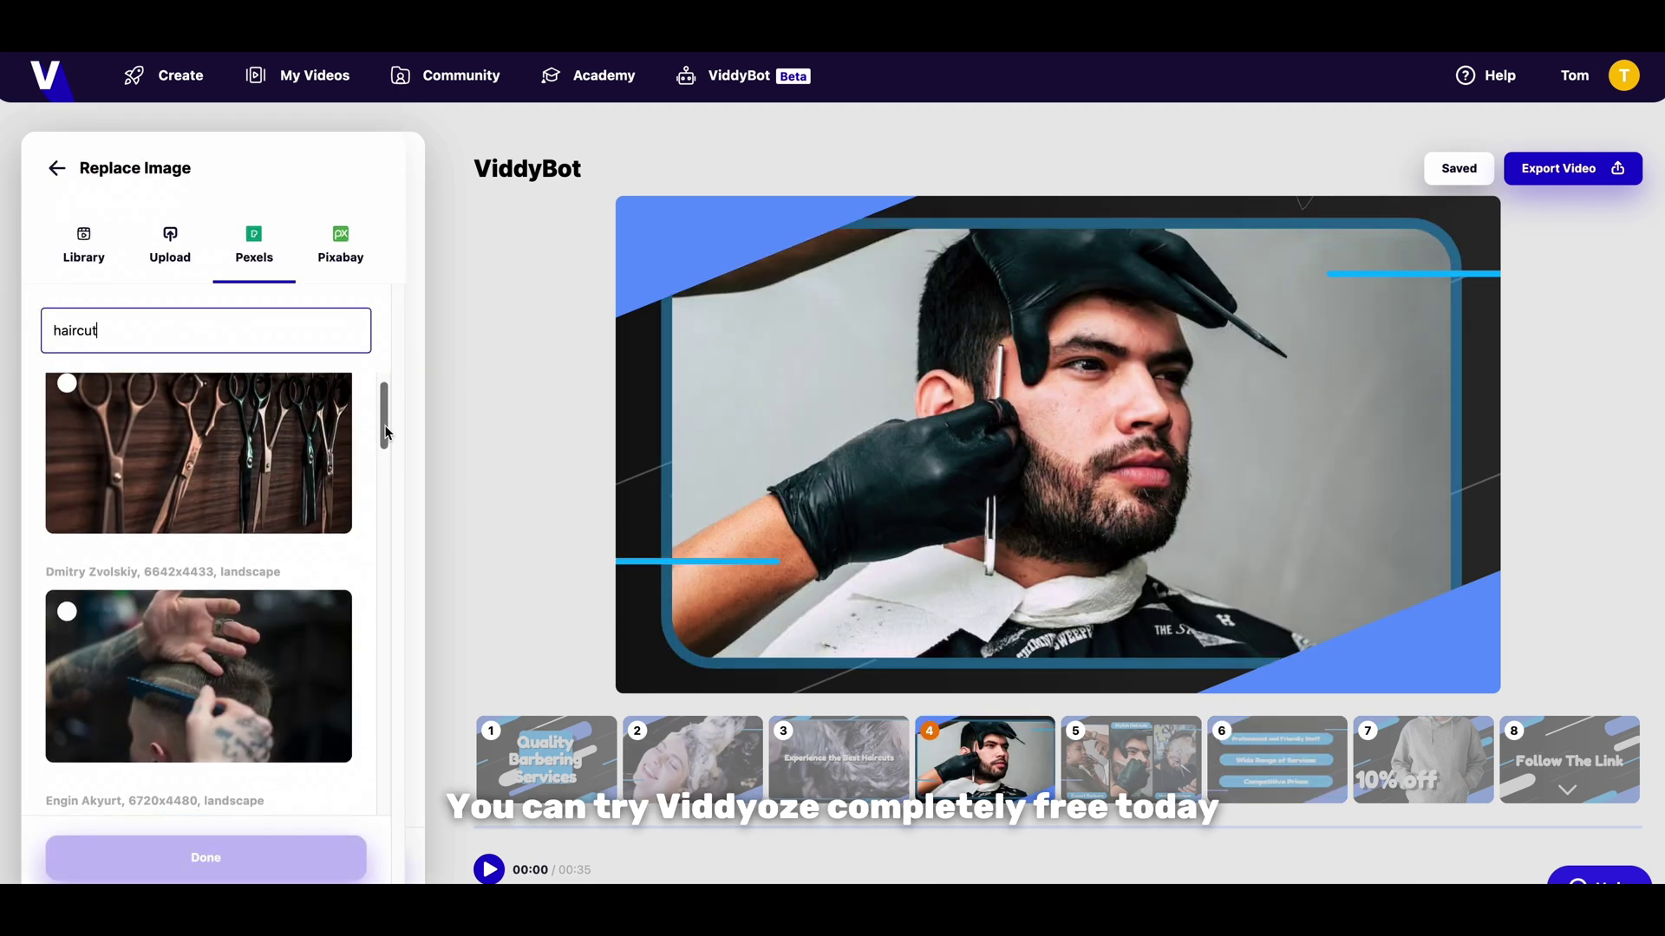
Step: Scroll down through the Pexels 'haircut' image results for scene 4
scroll(385, 436, "down", 2)
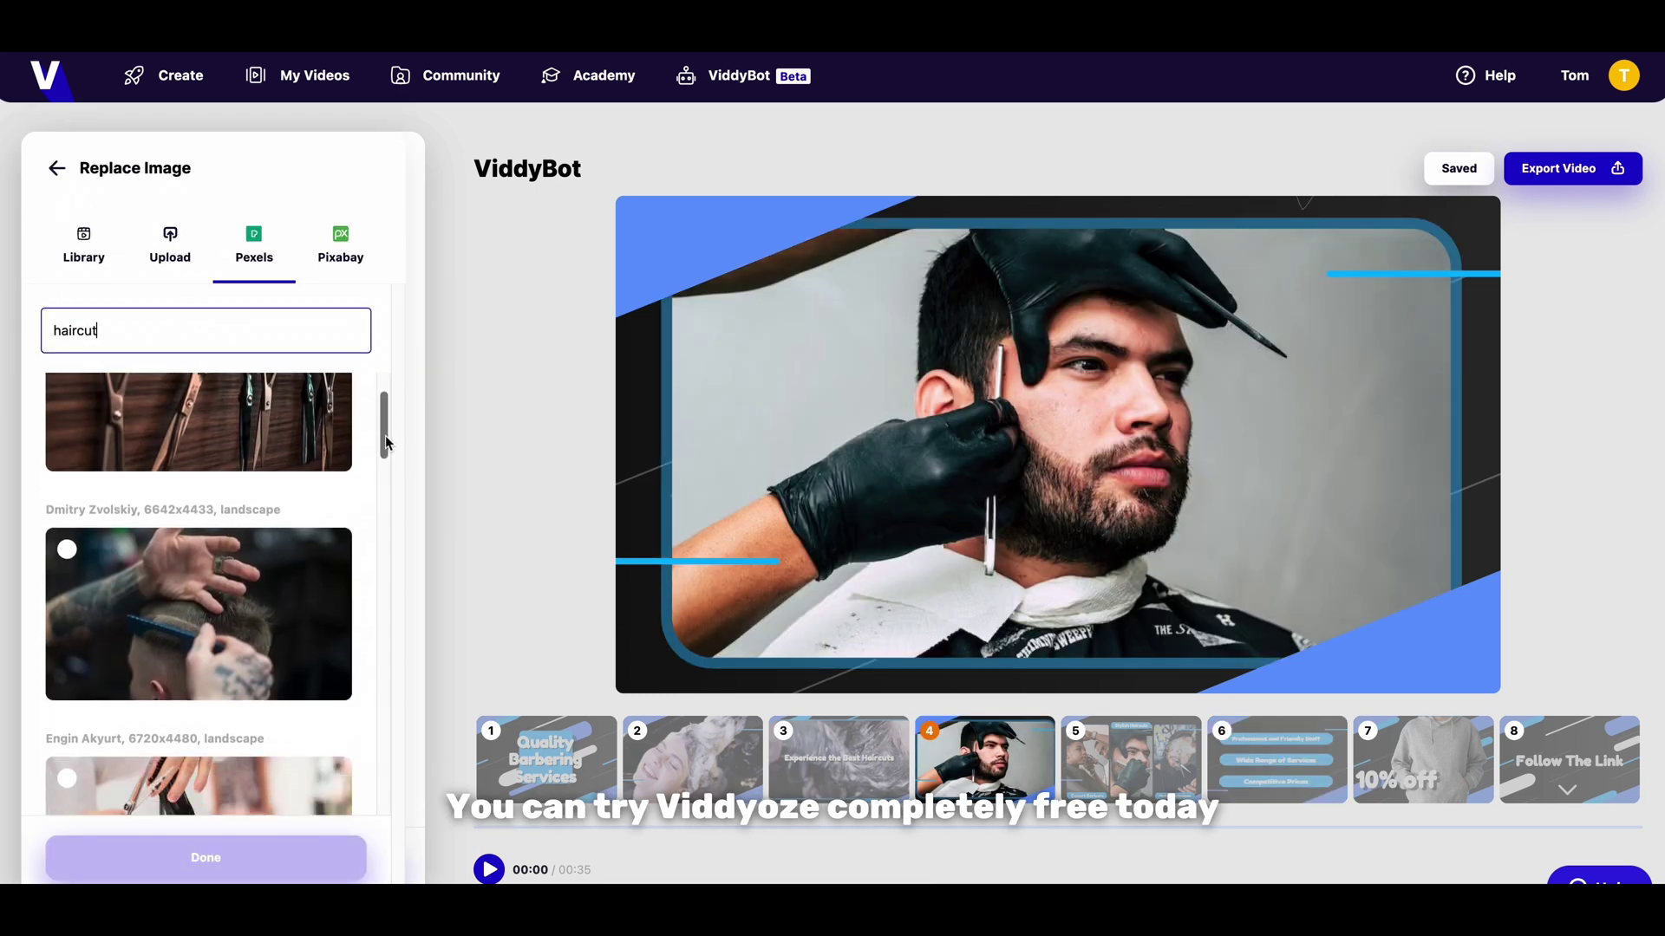